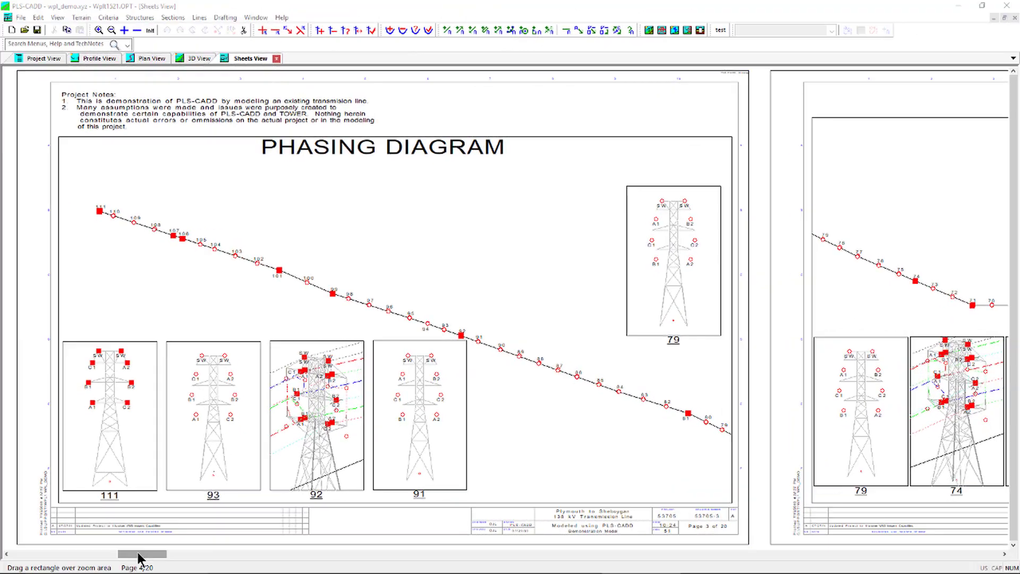
Scroll to page 5 and zoom in closely on the tower 40 inset view.
drag(138, 556, 221, 556)
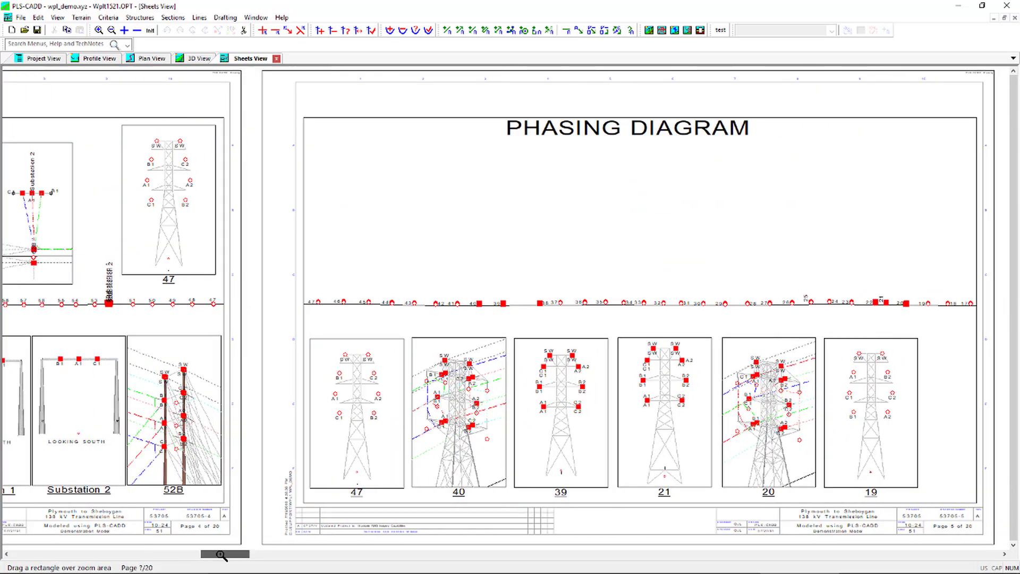
click(468, 408)
scroll(467, 408, up, 1)
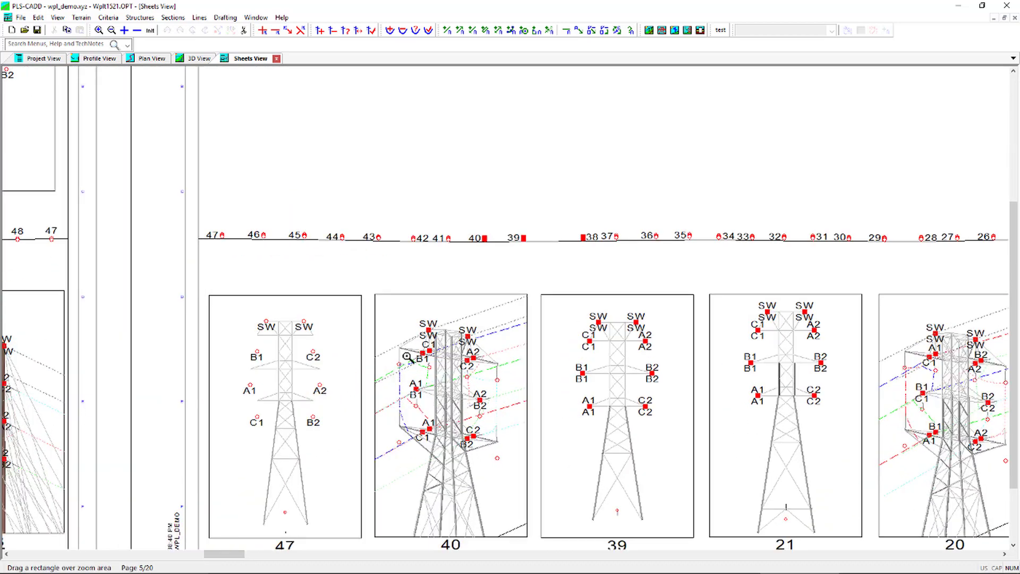
click(225, 17)
mouse_move(255, 29)
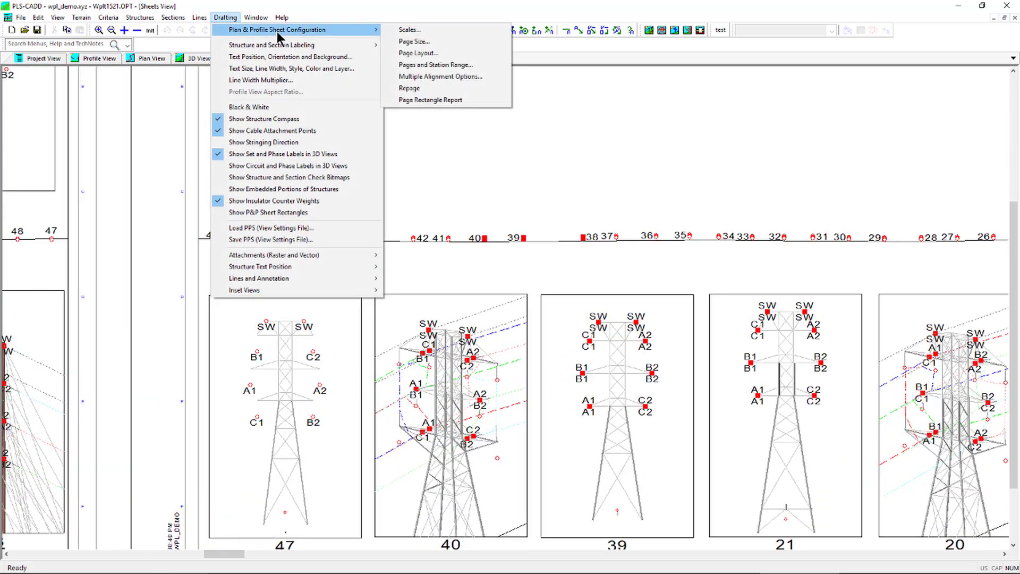
click(437, 64)
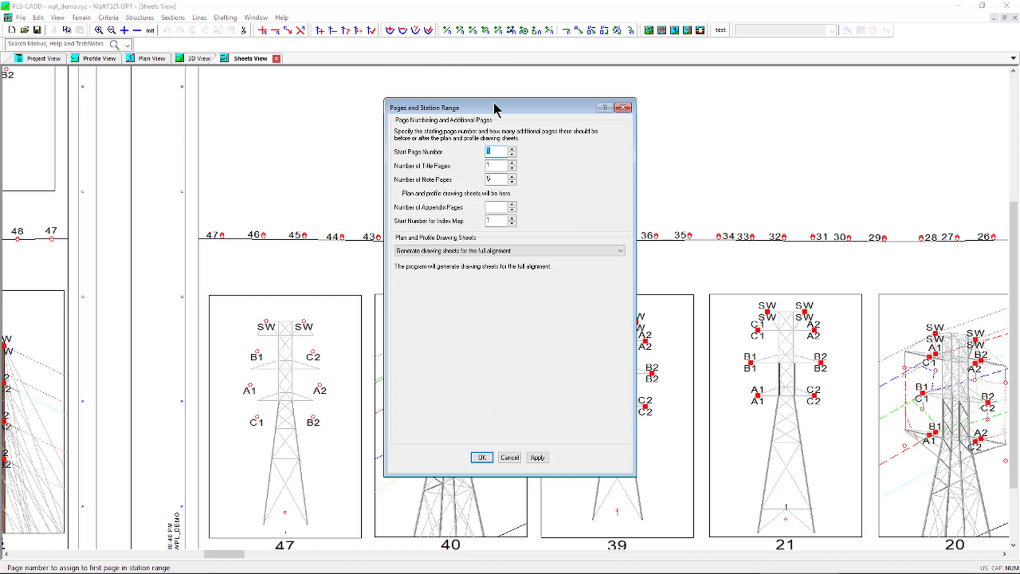
key(Tab)
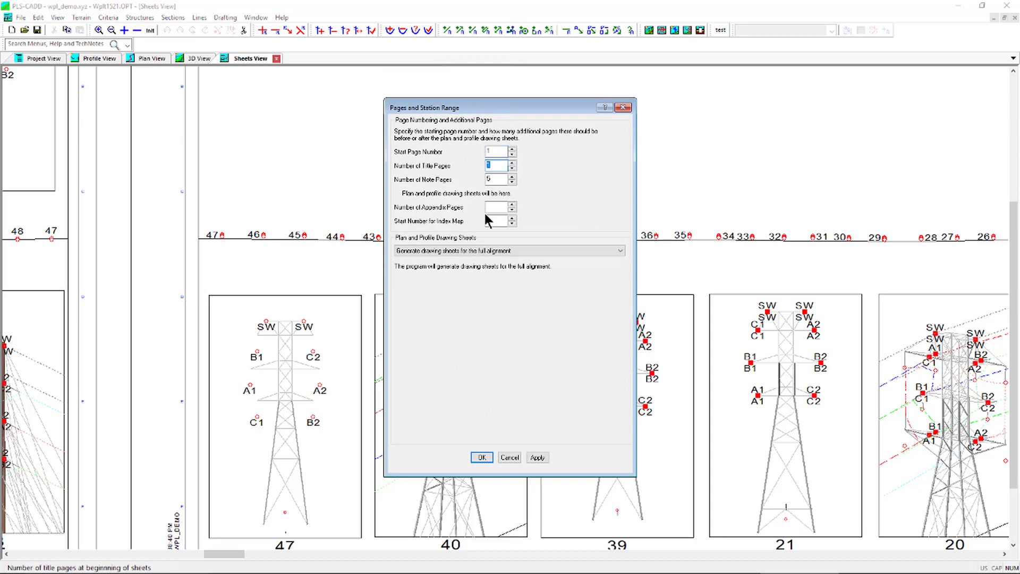
click(497, 221)
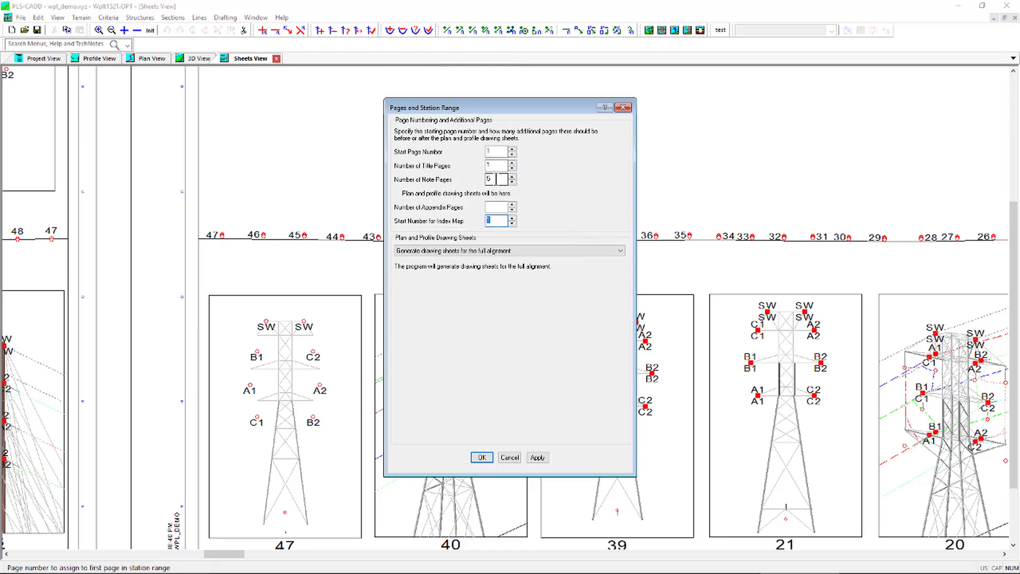
click(424, 251)
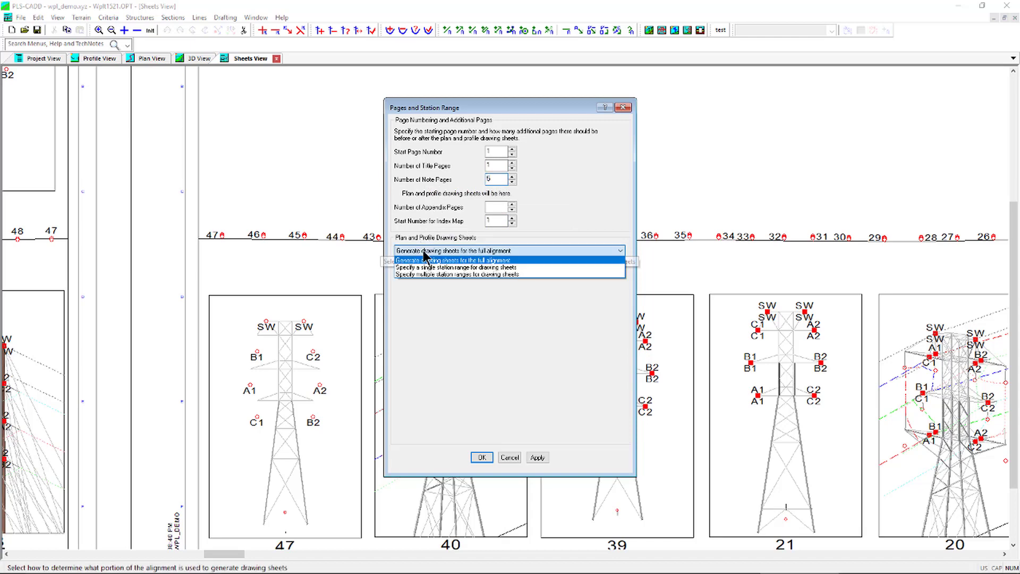
click(424, 260)
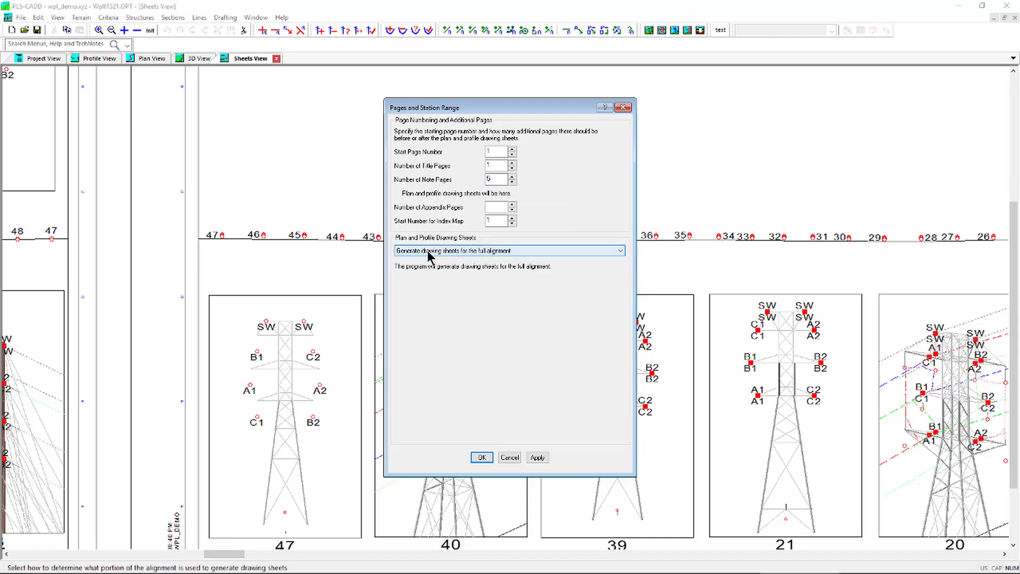
click(511, 459)
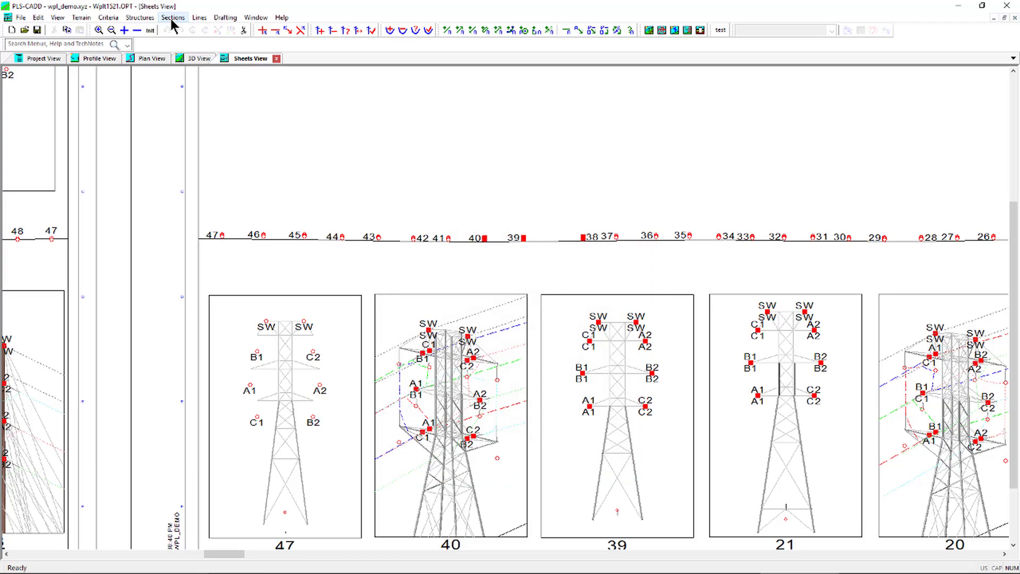
click(172, 17)
mouse_move(221, 254)
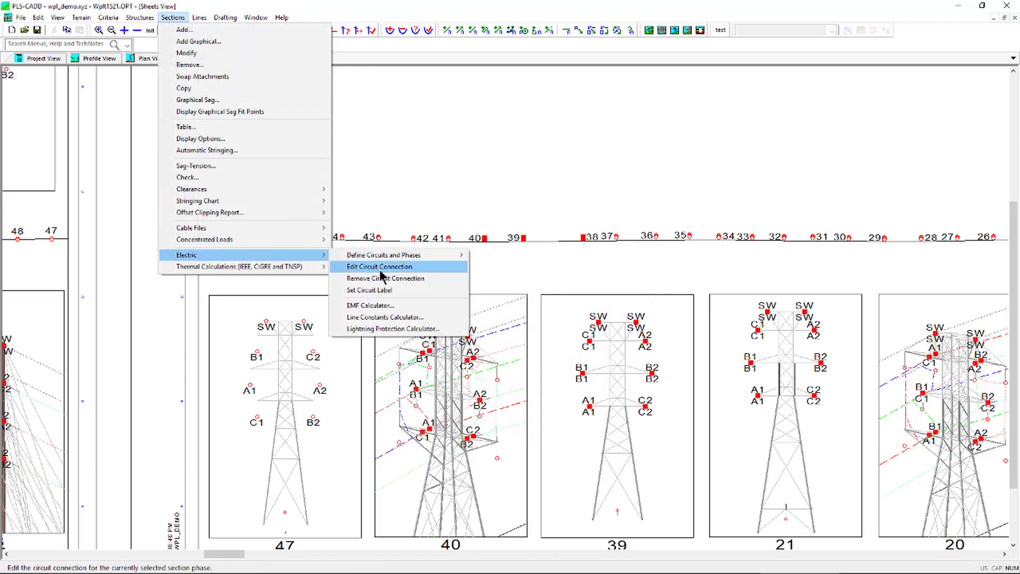
mouse_move(394, 256)
click(503, 266)
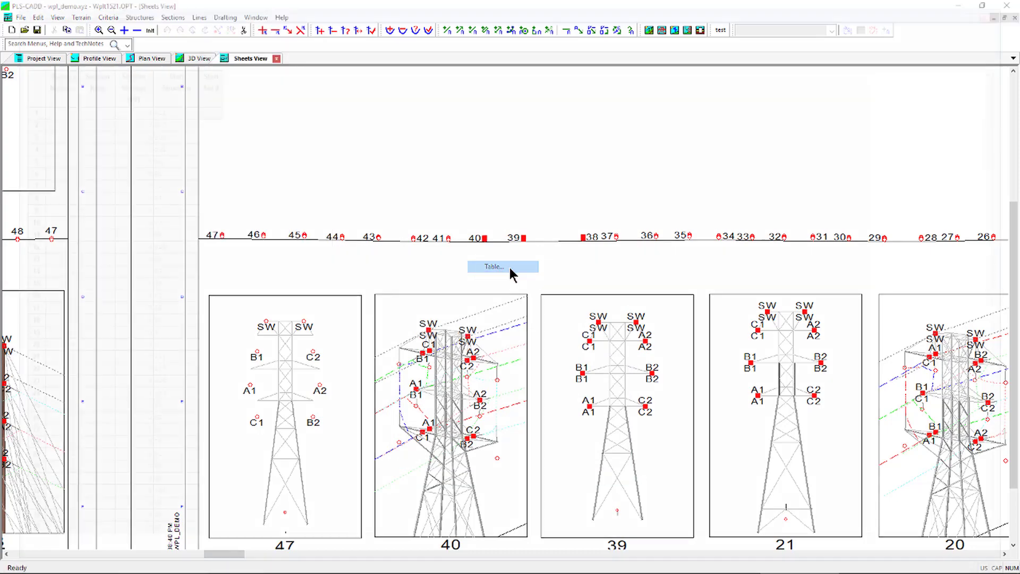
drag(1010, 107, 1010, 409)
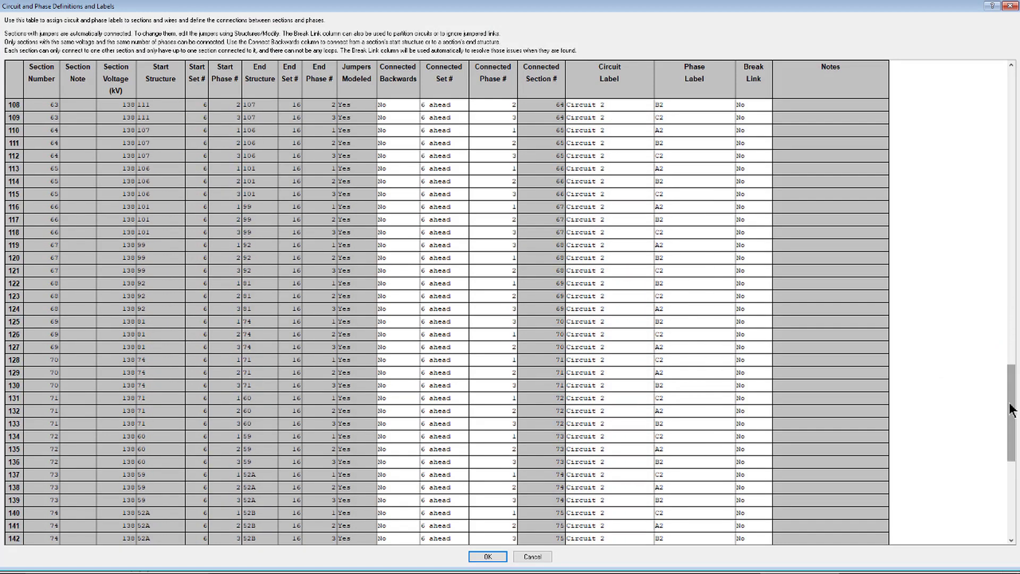
click(534, 557)
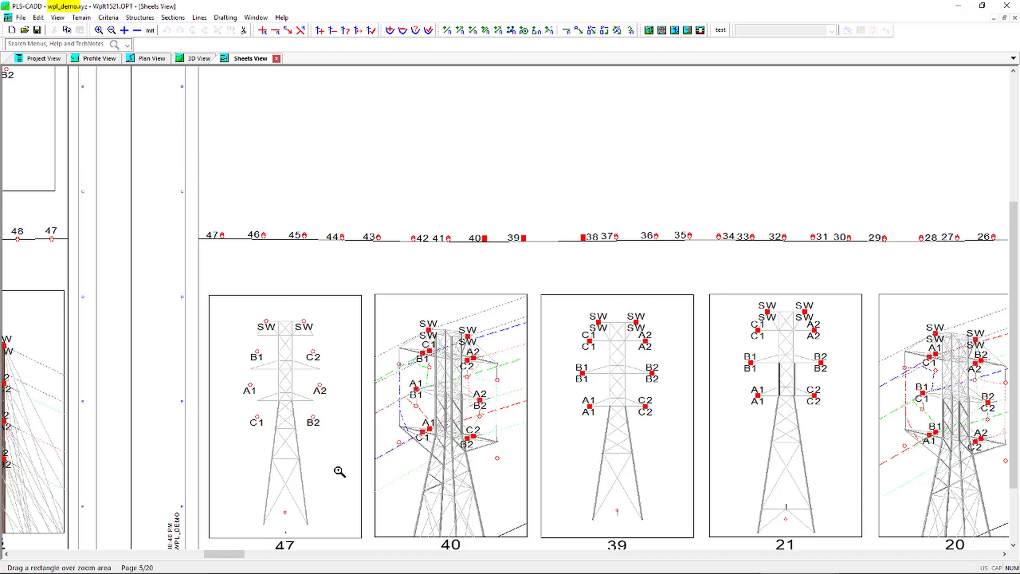
mouse_move(265, 569)
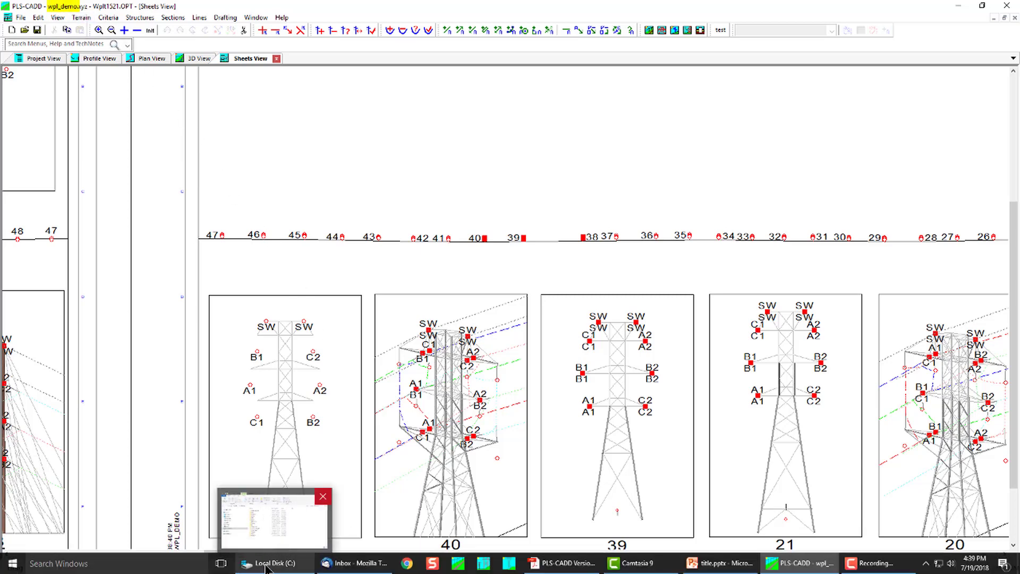
click(266, 567)
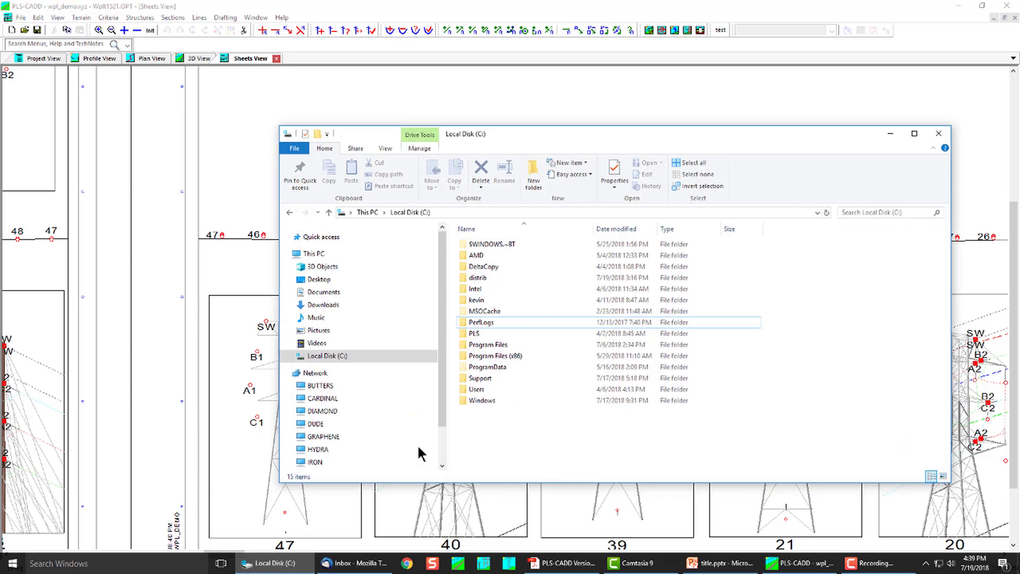
double_click(475, 389)
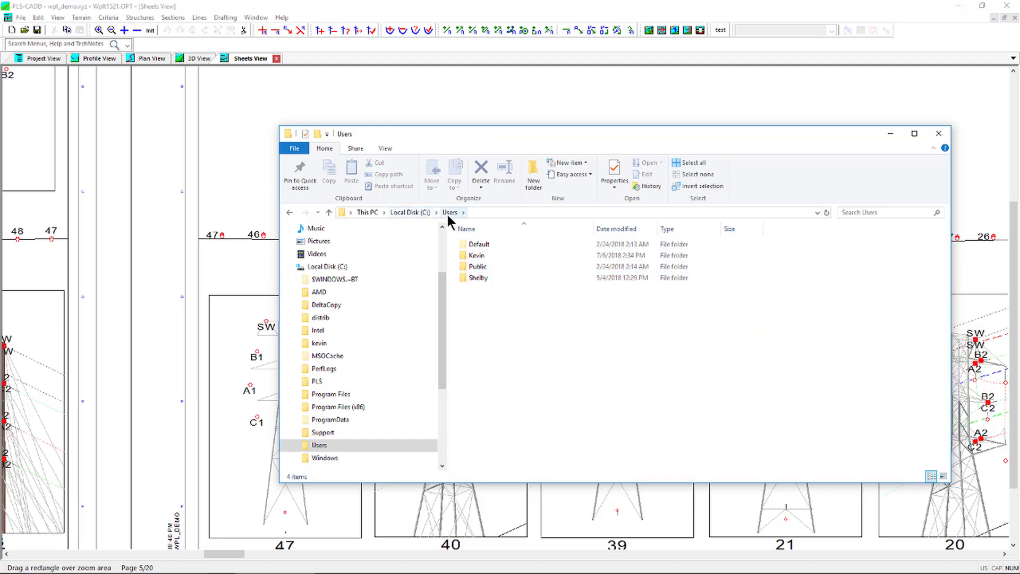
double_click(476, 266)
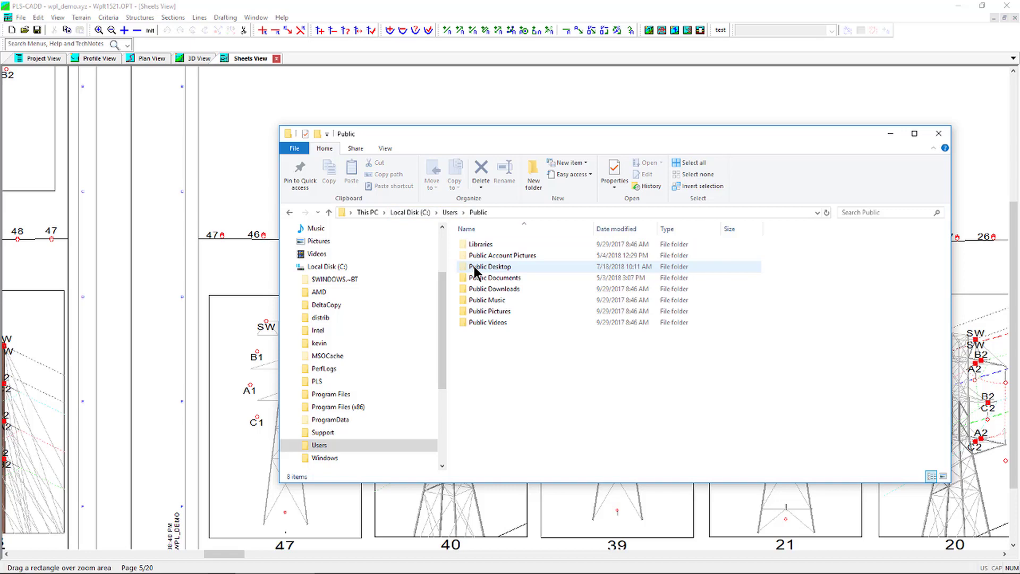
double_click(499, 278)
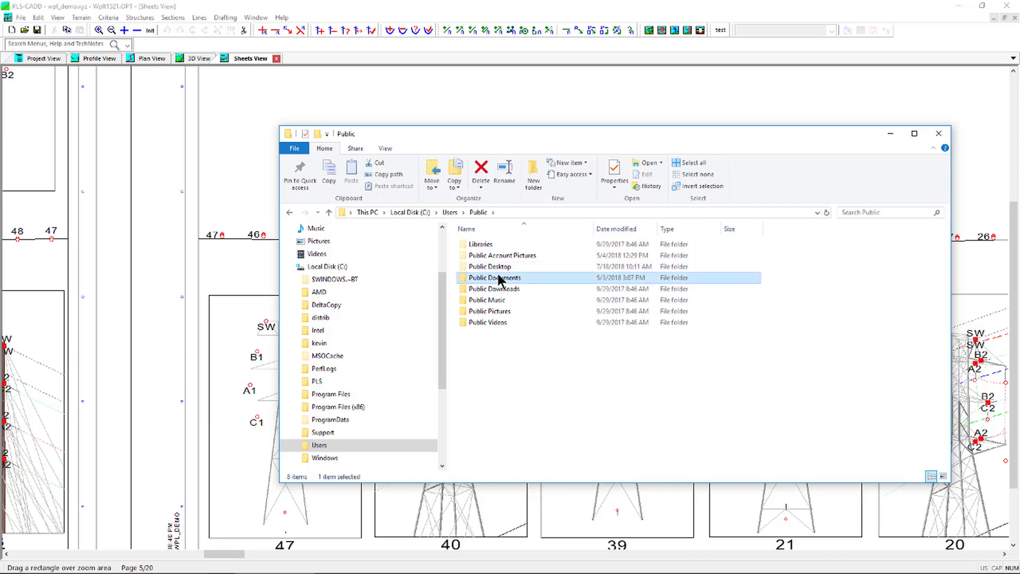
double_click(475, 244)
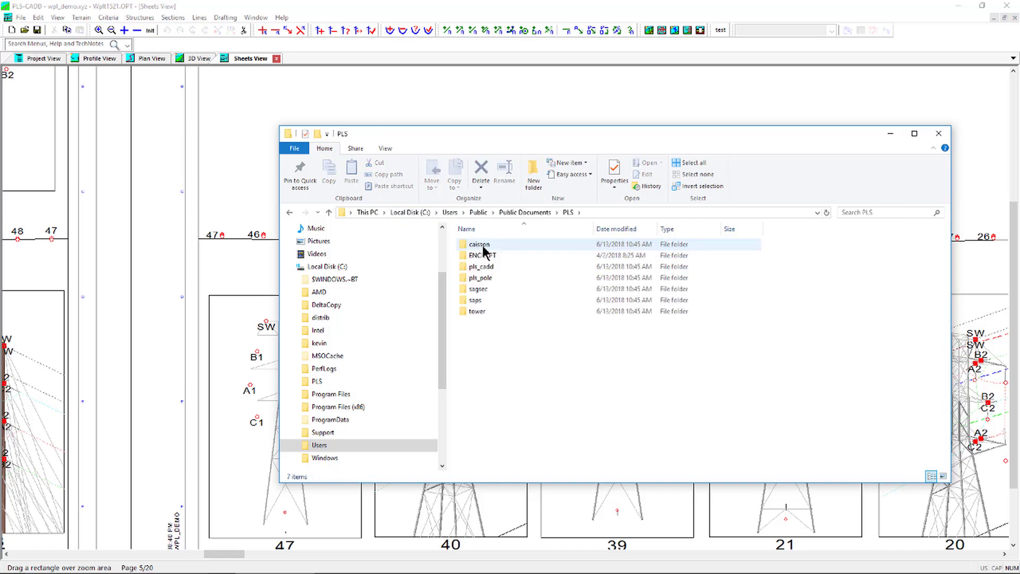
double_click(499, 267)
double_click(485, 247)
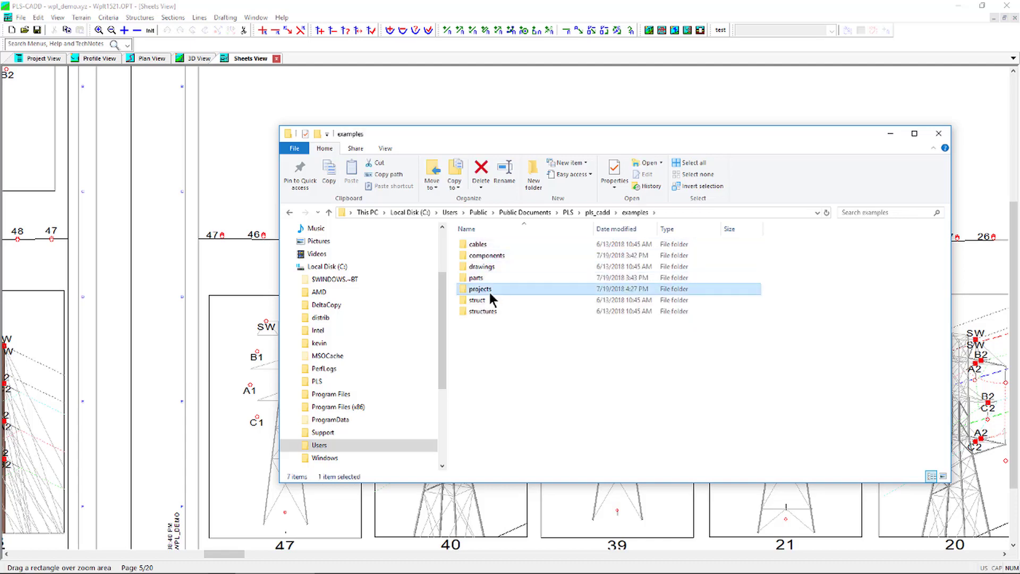
double_click(485, 290)
scroll(563, 422, down, 15)
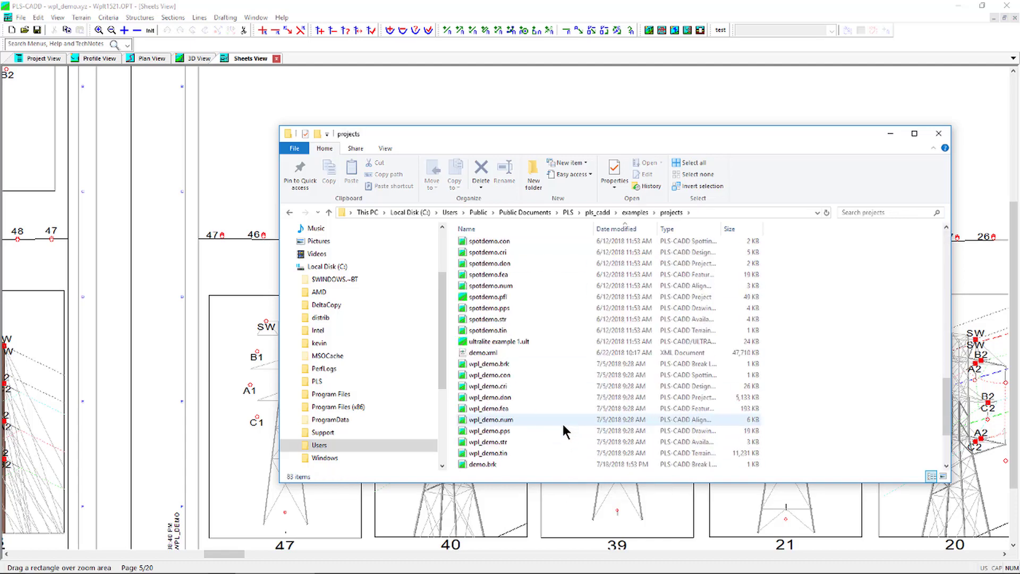
scroll(521, 429, up, 2)
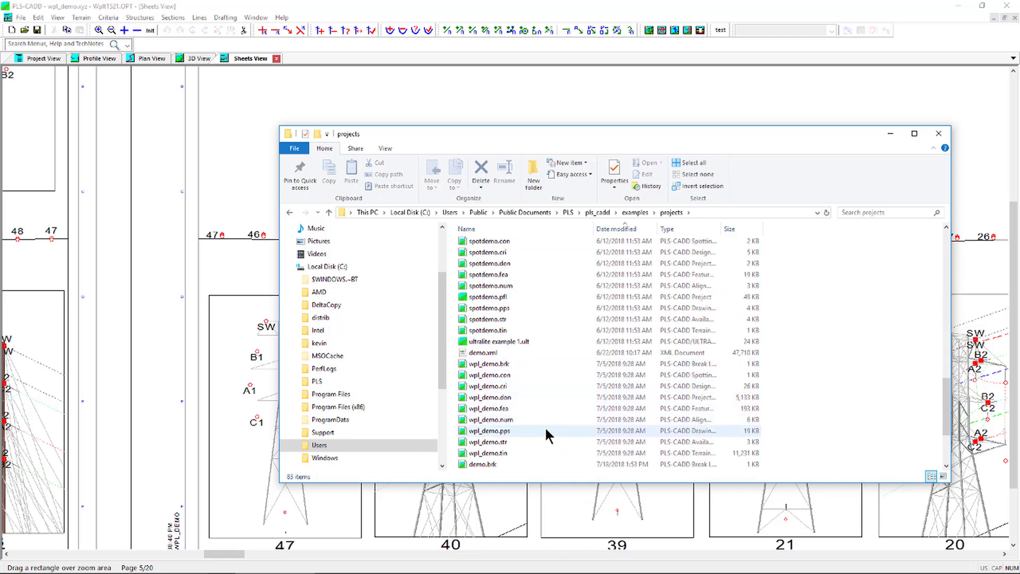
Close the file window, show all 20 sheets, zoom into the first sheets and scroll right.
click(938, 134)
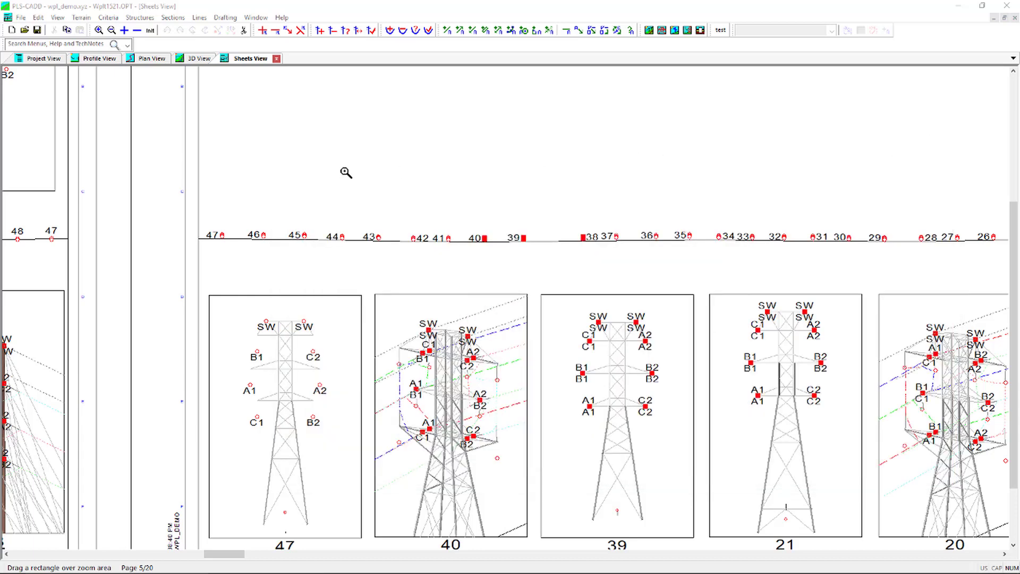
click(152, 30)
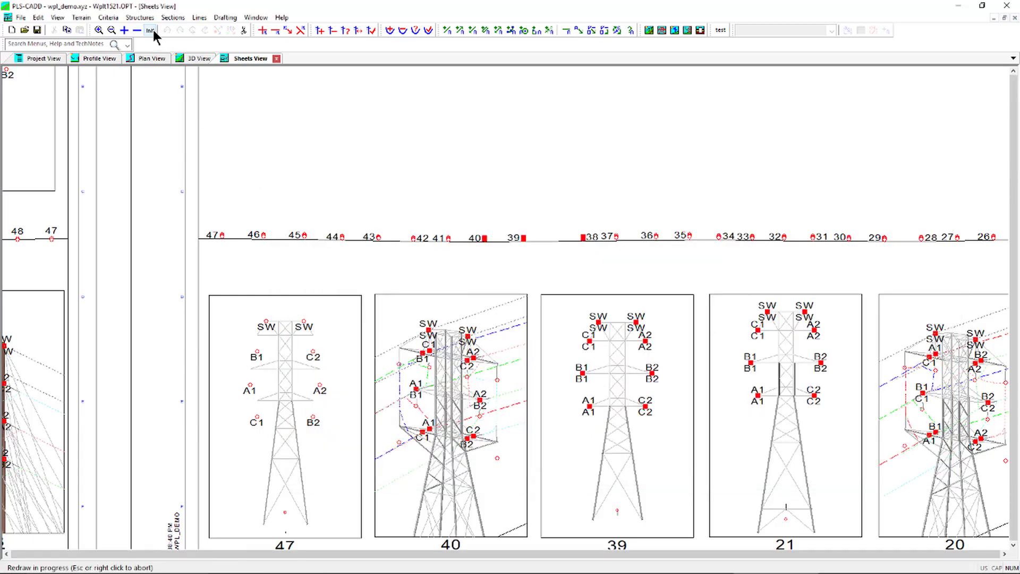
click(99, 30)
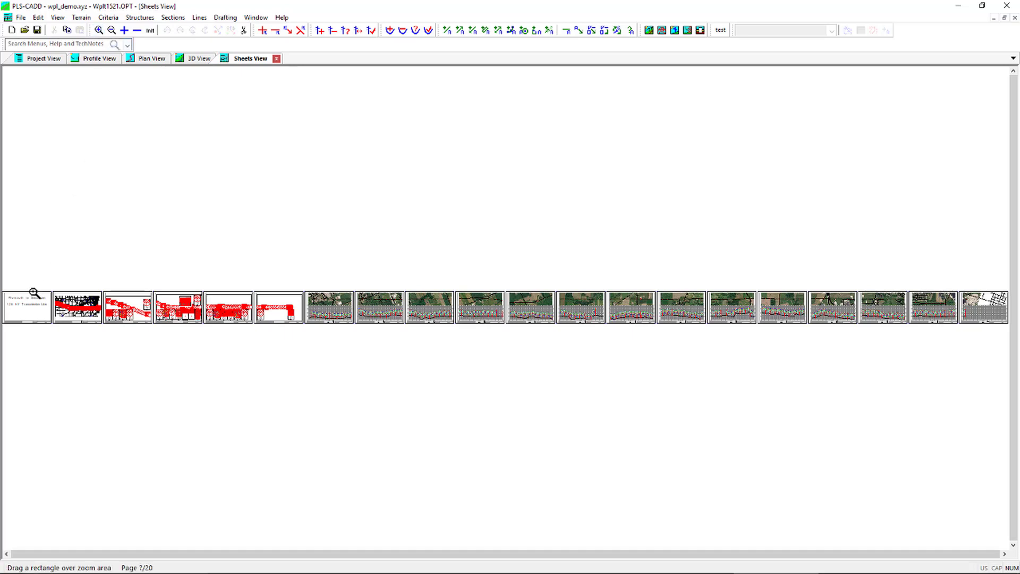
drag(35, 294, 106, 334)
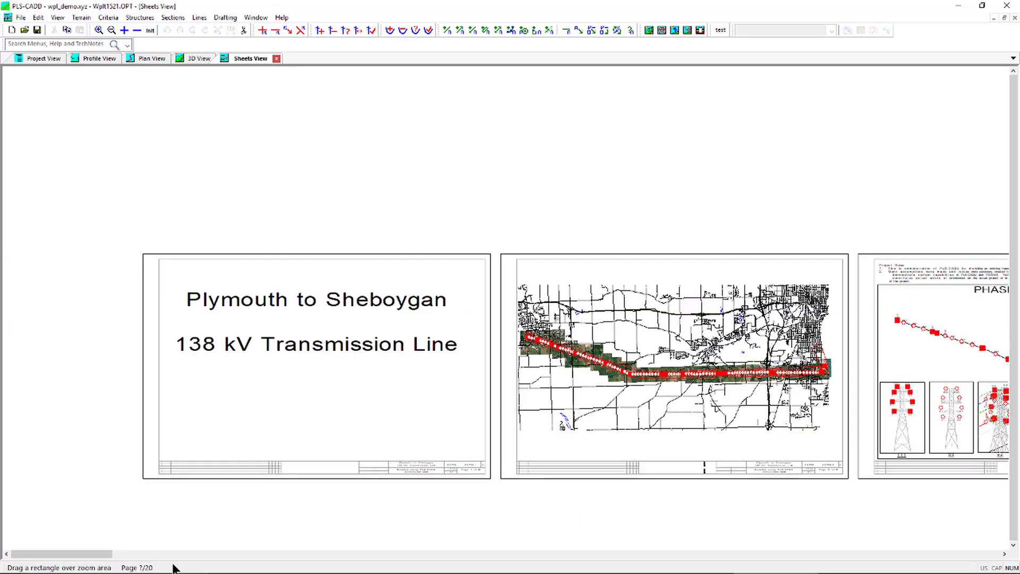
drag(99, 554, 341, 565)
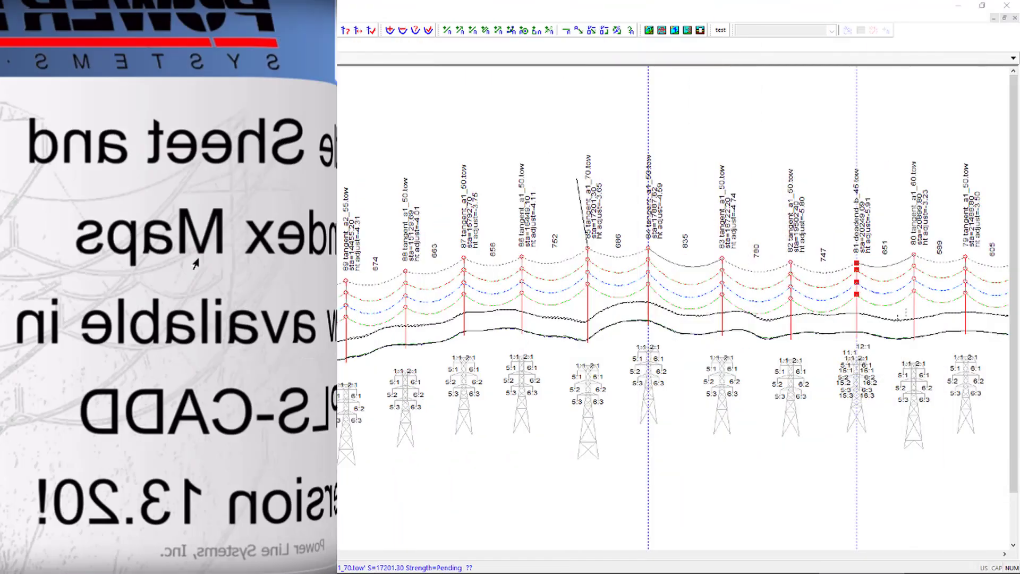
Display the circuits and phases graphically on the profile.
click(173, 18)
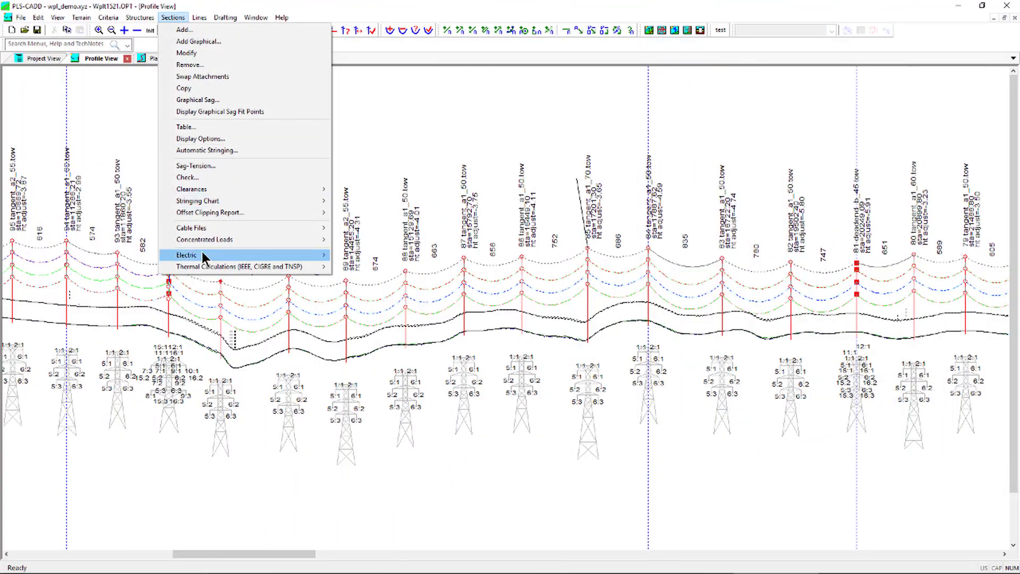
mouse_move(205, 259)
mouse_move(351, 255)
click(505, 279)
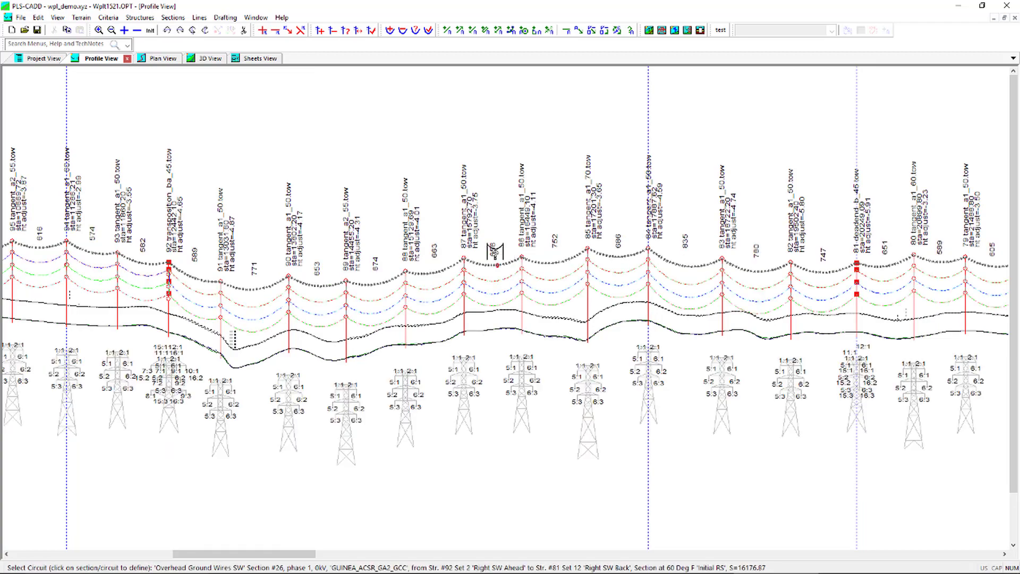
Review each section's circuit and phase labels in the definitions table.
click(173, 18)
mouse_move(222, 260)
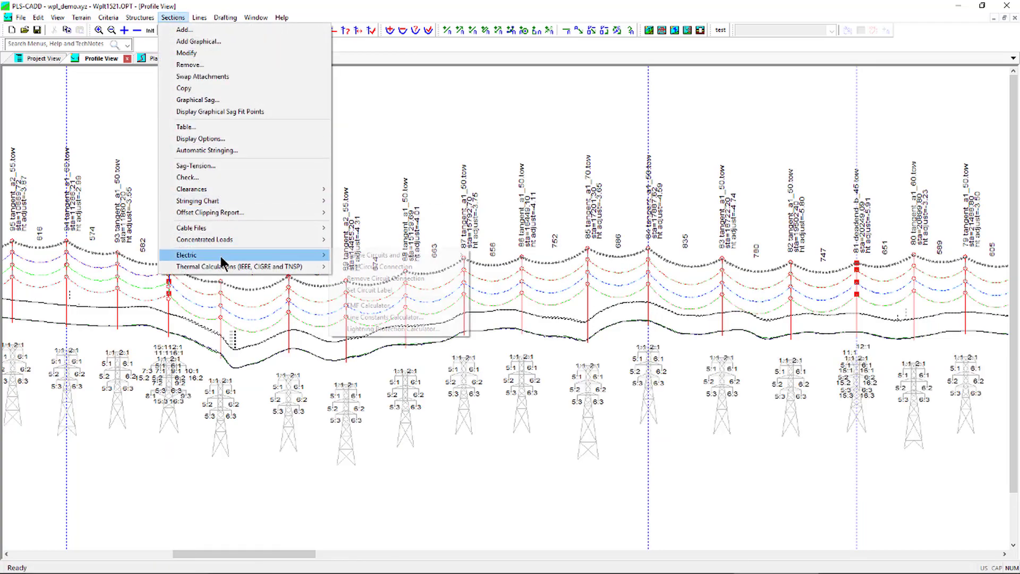
click(493, 268)
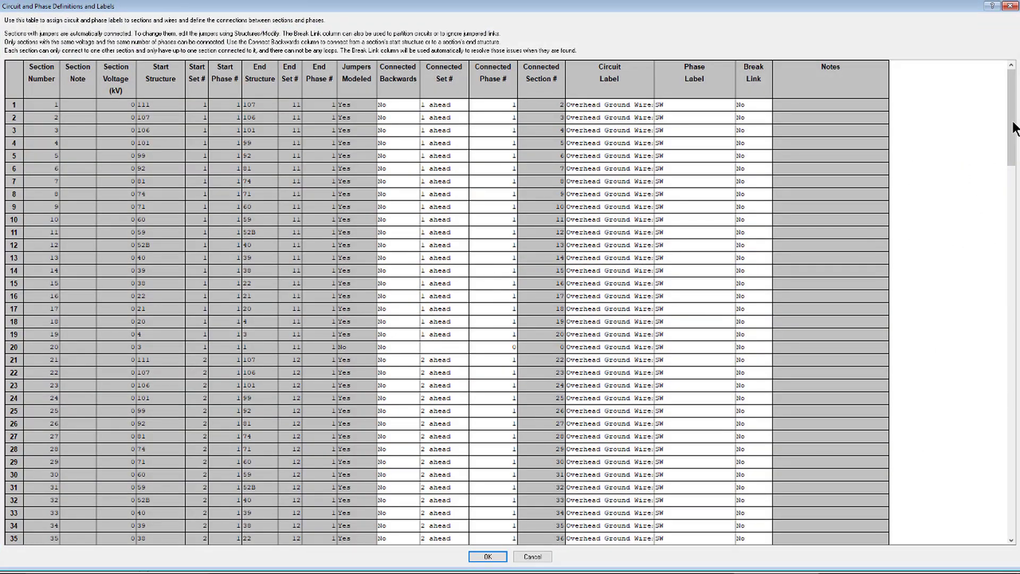
drag(1013, 127, 988, 395)
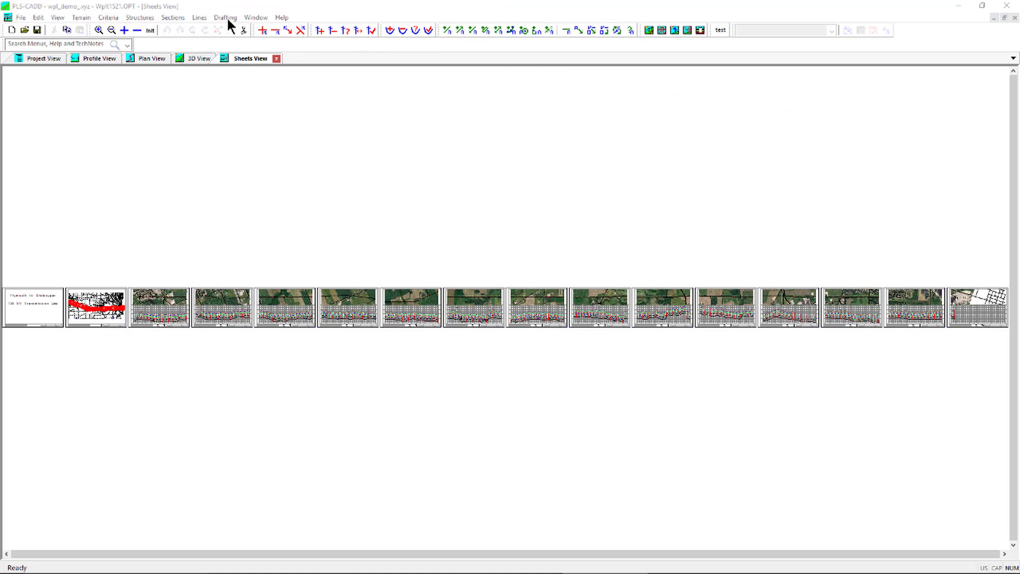
Set Number of Note Pages to 2 in Pages and Station Range, apply and confirm.
click(227, 18)
mouse_move(228, 27)
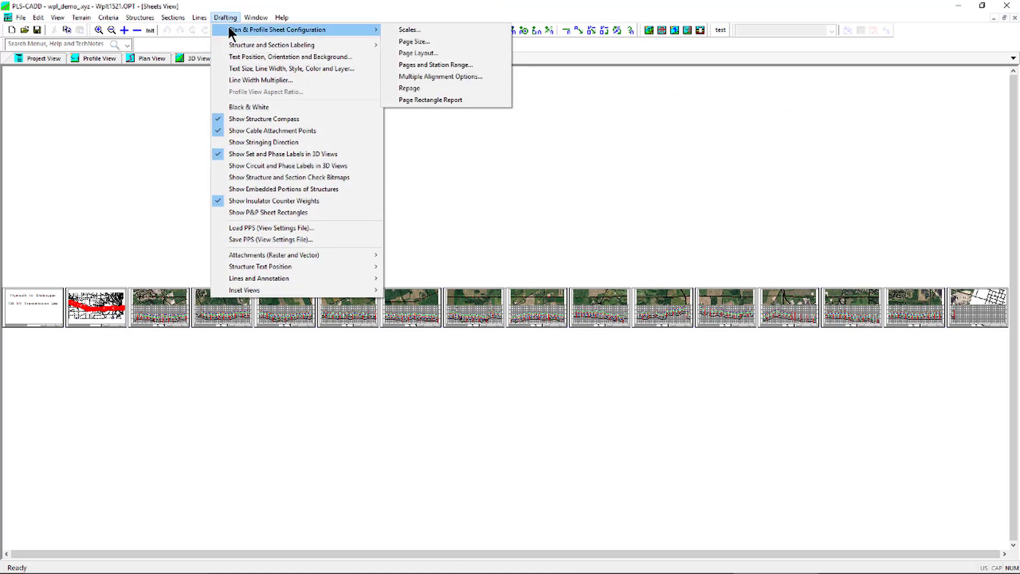
click(448, 64)
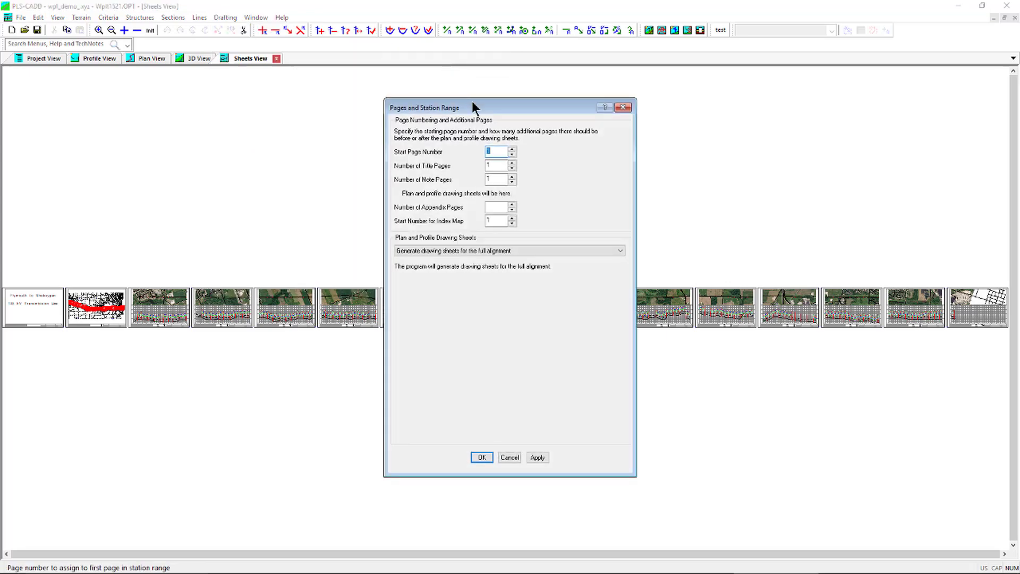
click(511, 181)
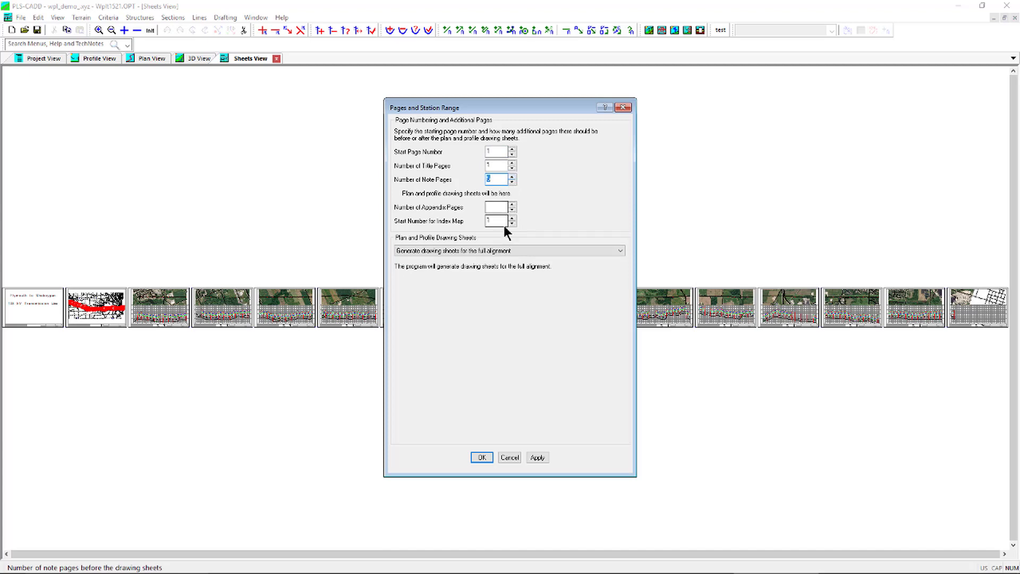
click(537, 458)
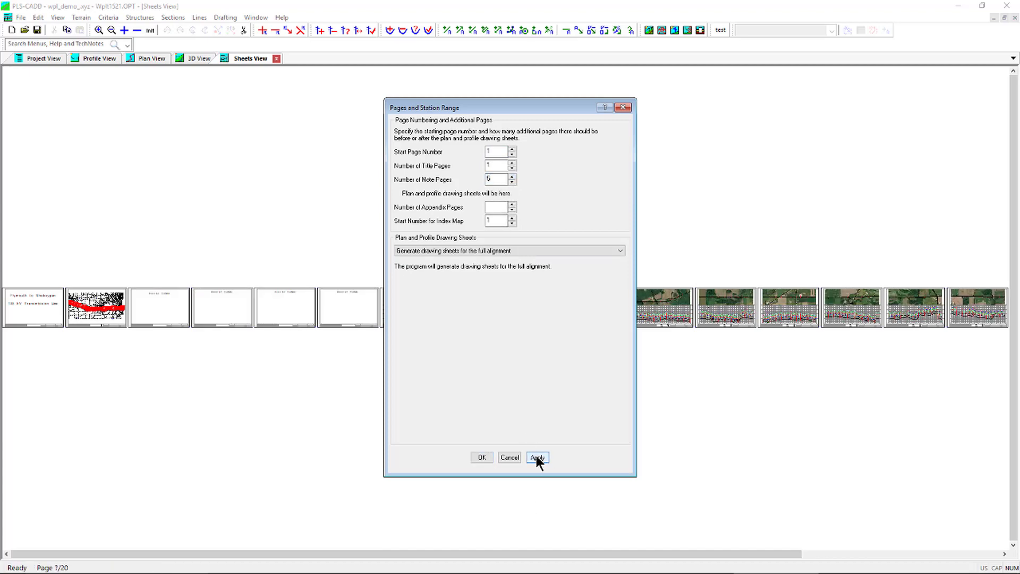
click(512, 182)
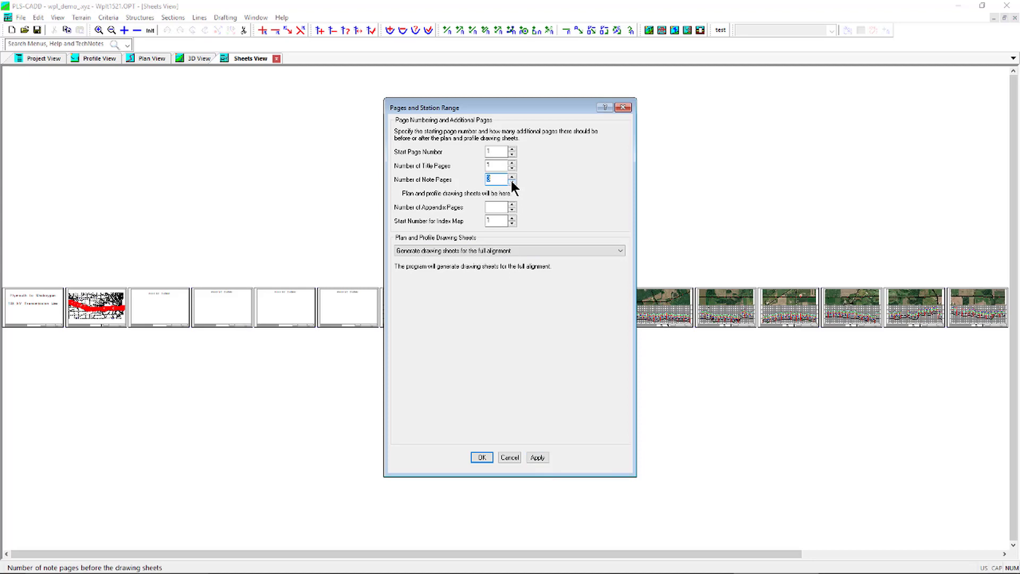
click(537, 459)
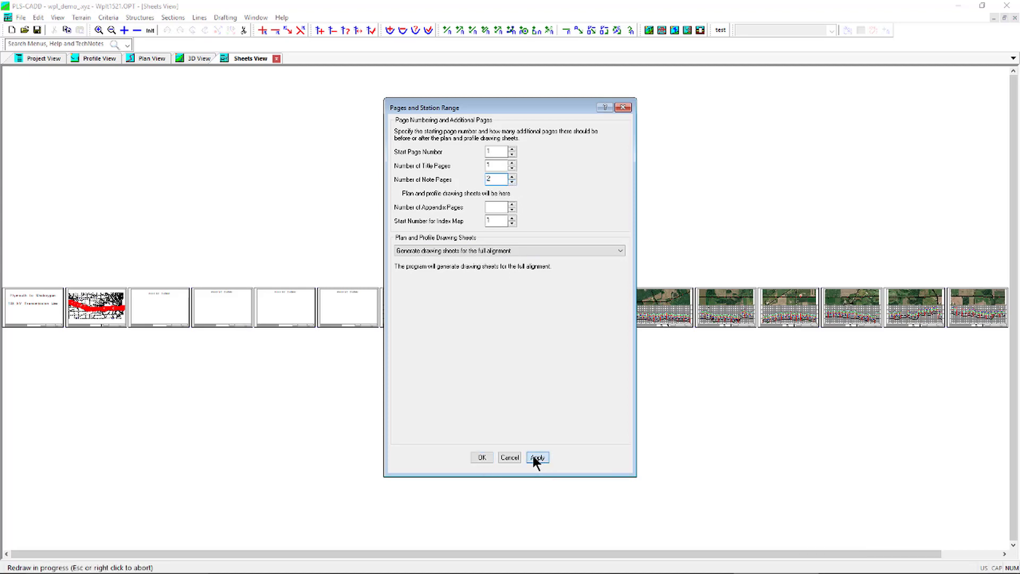
click(481, 458)
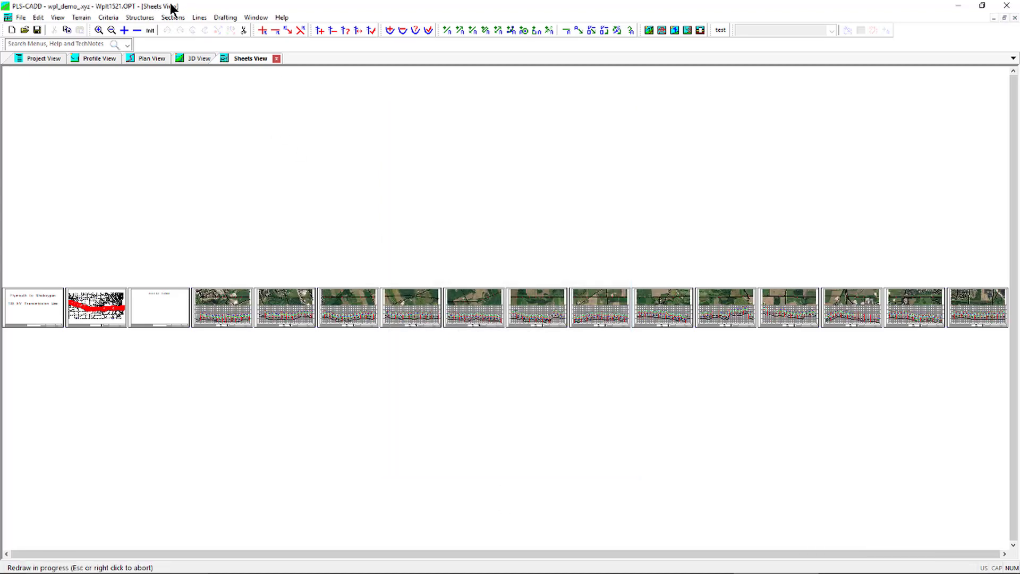
Zoom to pages 2–3 and outline an inset plan detail over the Phasing Diagram page.
click(99, 30)
drag(198, 327, 105, 279)
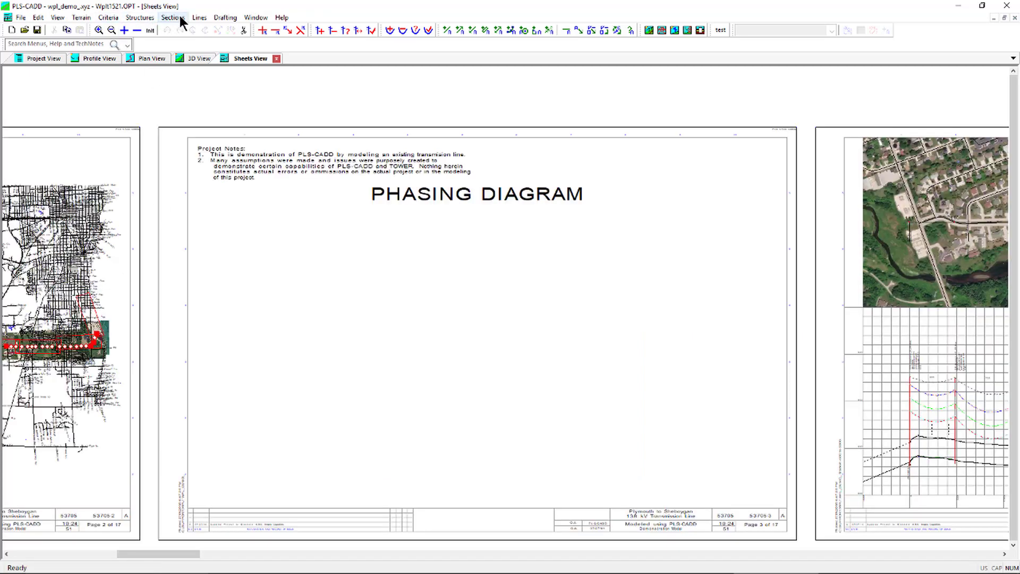
click(224, 18)
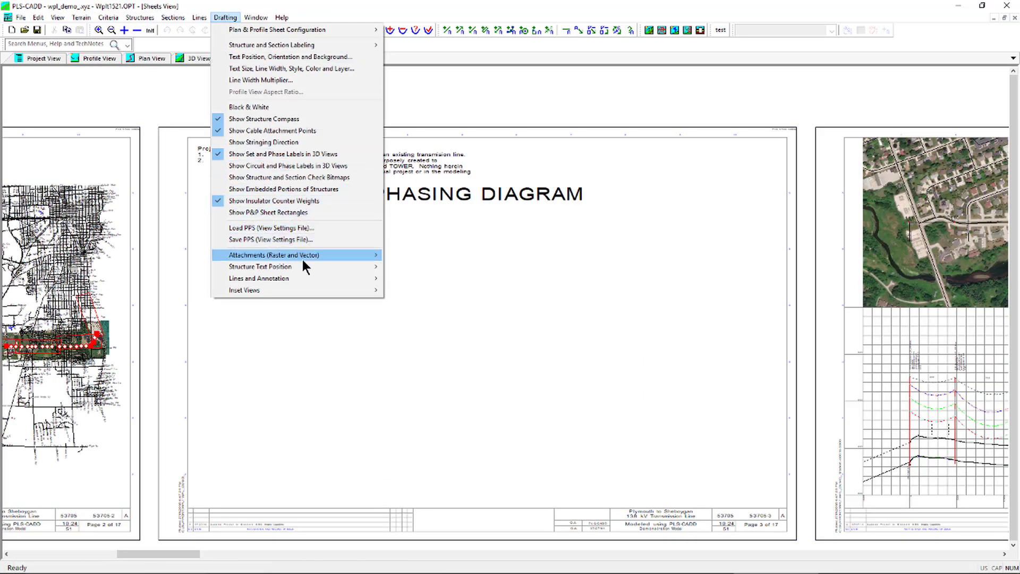
mouse_move(311, 289)
mouse_move(478, 289)
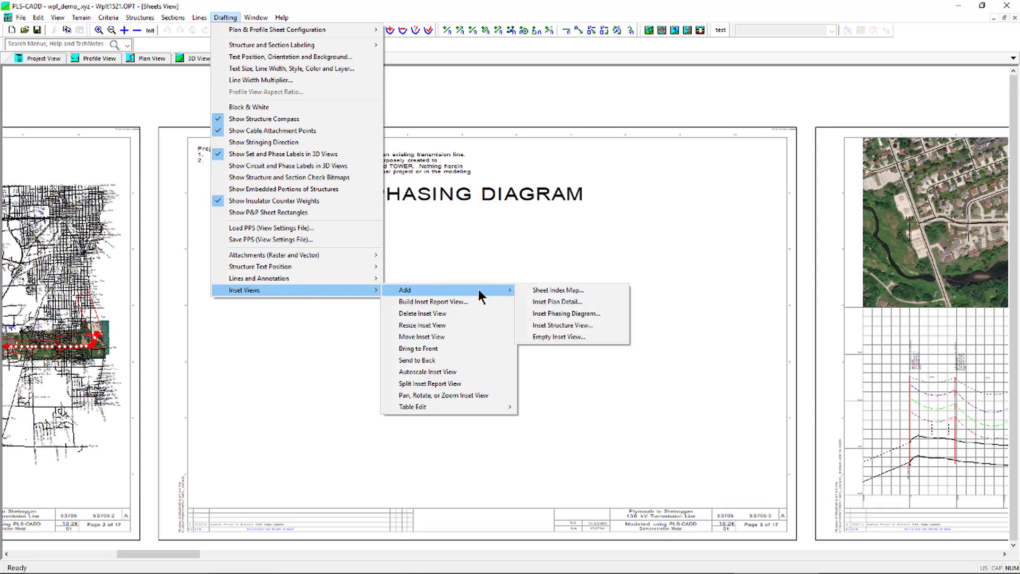
click(579, 301)
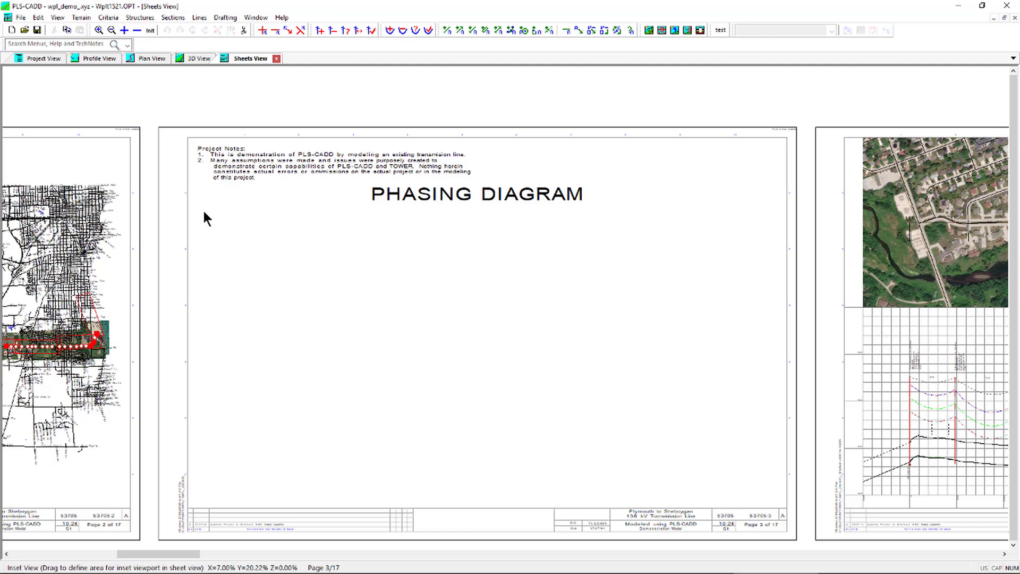
drag(203, 209, 770, 483)
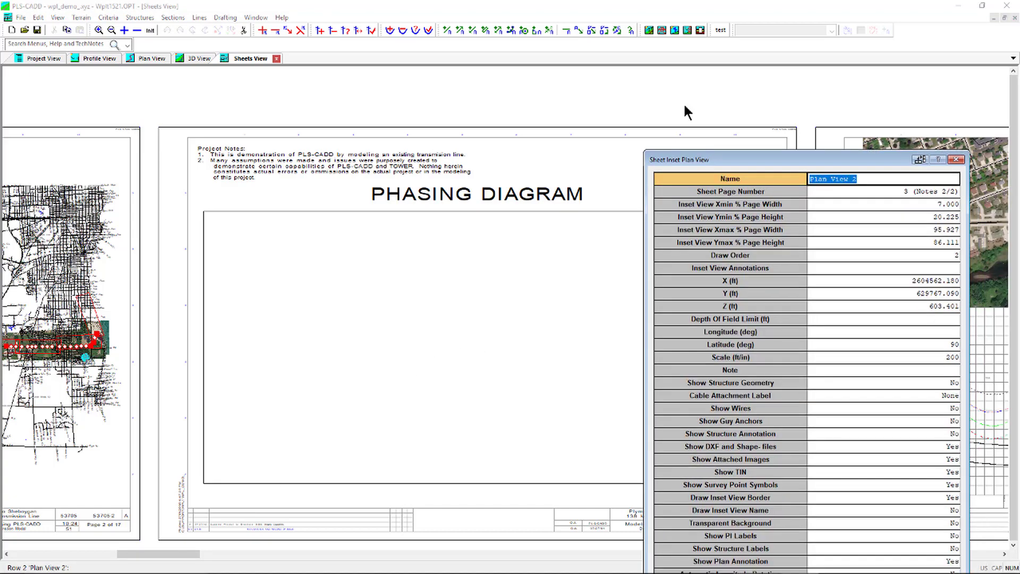
drag(708, 160, 694, 45)
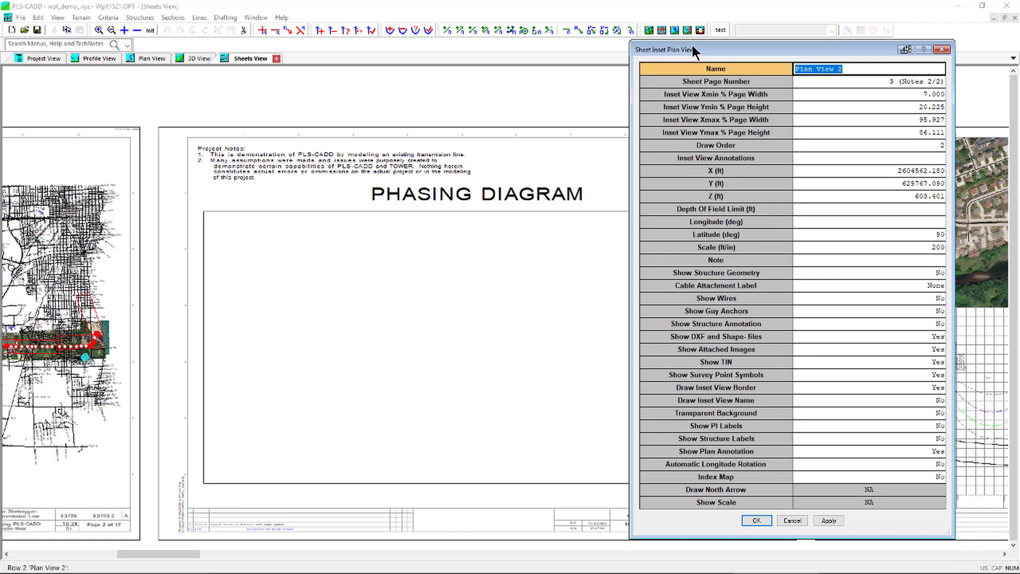
Accept the inset, then zoom out and rescale it so the whole line route fits.
click(750, 517)
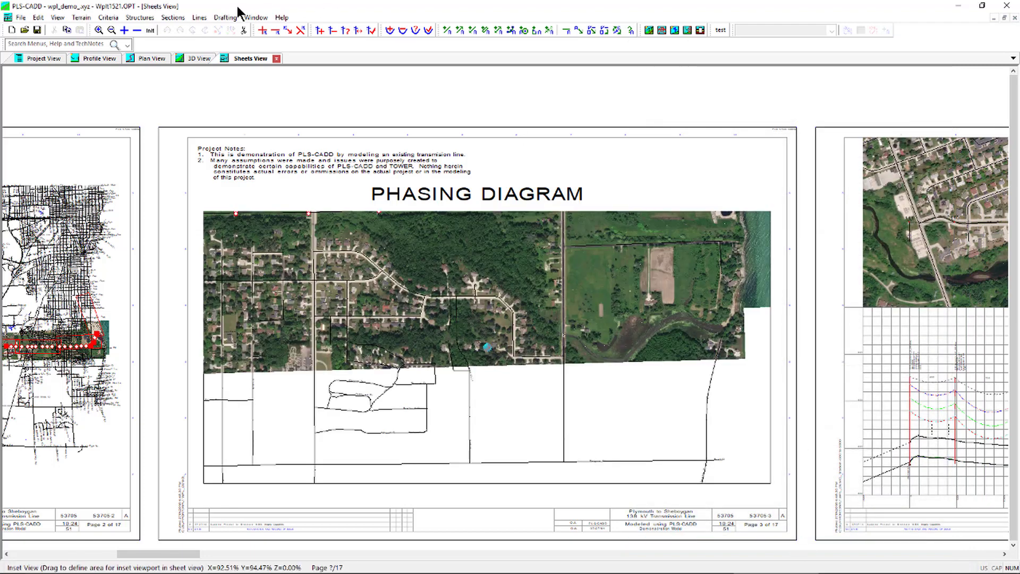
click(225, 18)
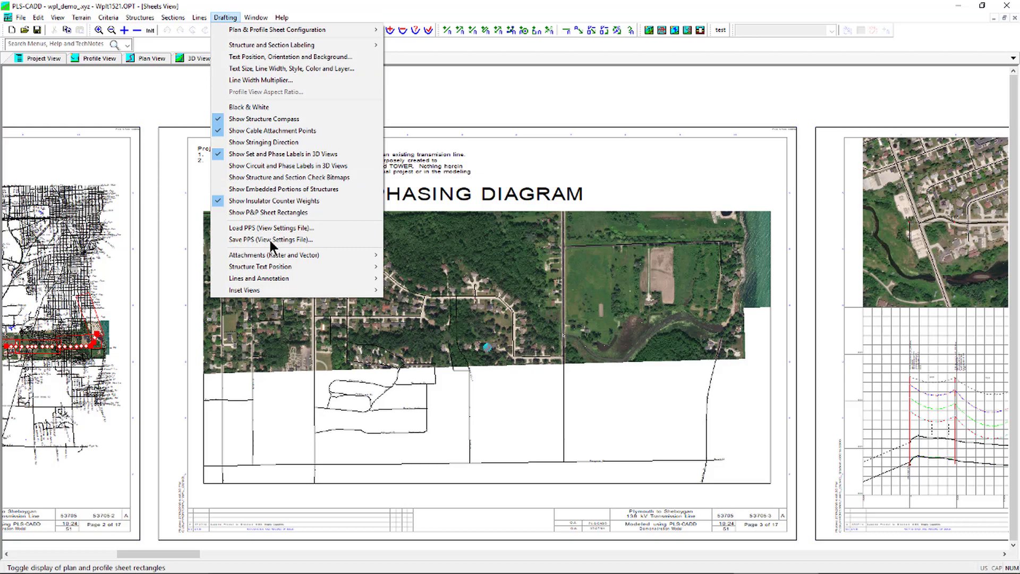
mouse_move(304, 296)
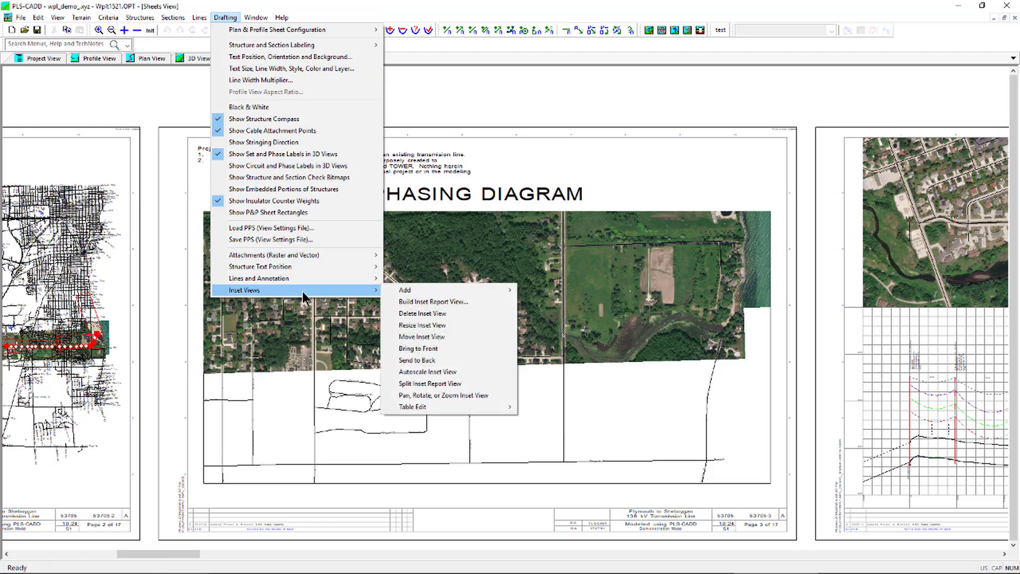
click(471, 396)
scroll(507, 366, down, 2)
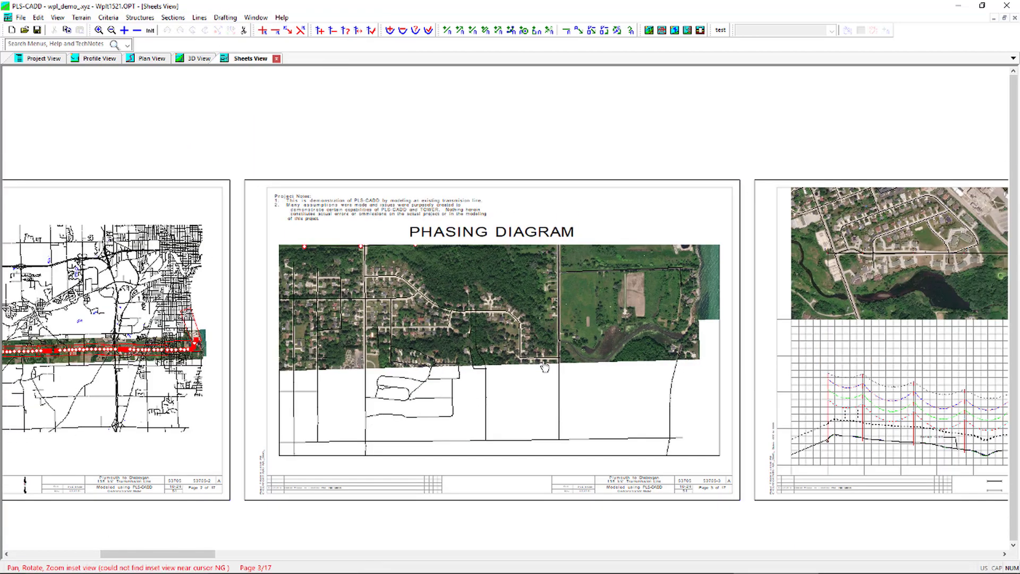
click(527, 391)
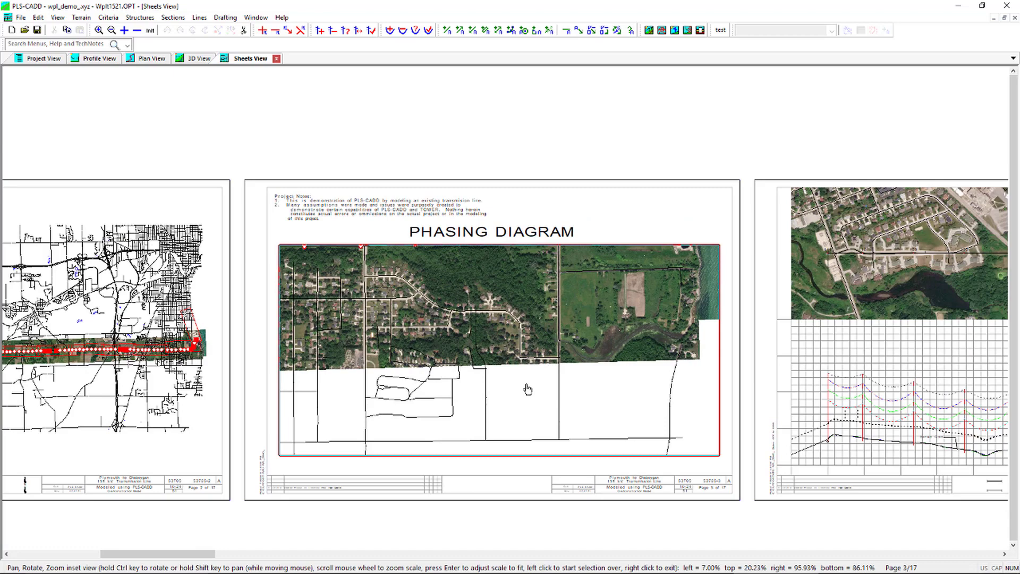
scroll(527, 390, down, 3)
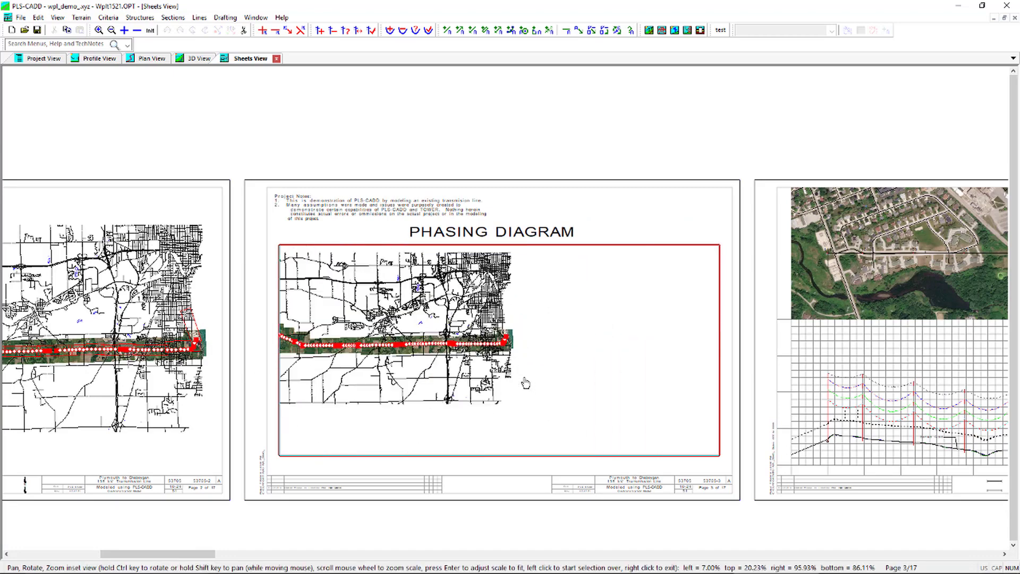
click(524, 377)
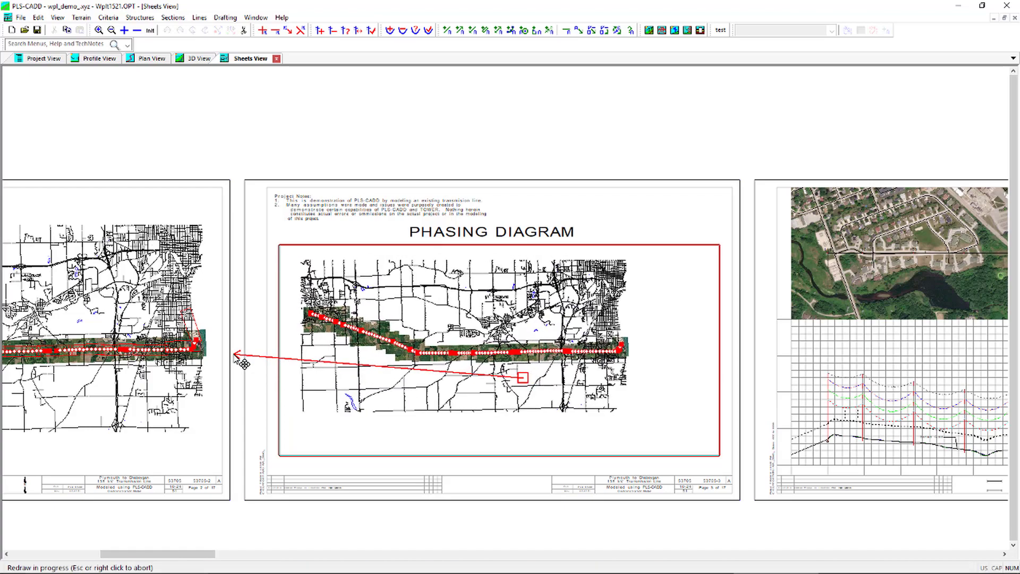
click(237, 360)
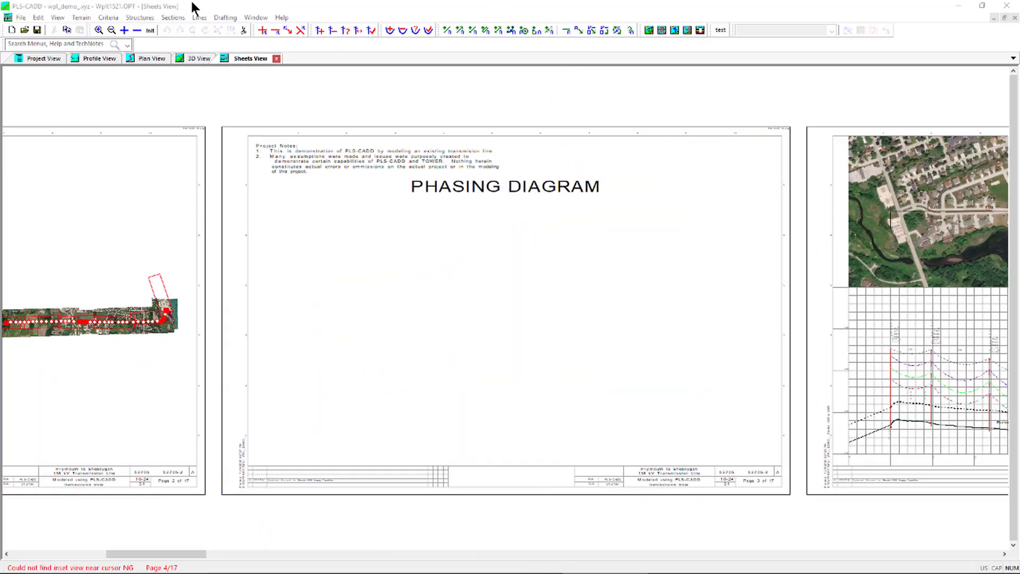
In Plan View, outline a new inset plan detail around the whole alignment.
click(226, 17)
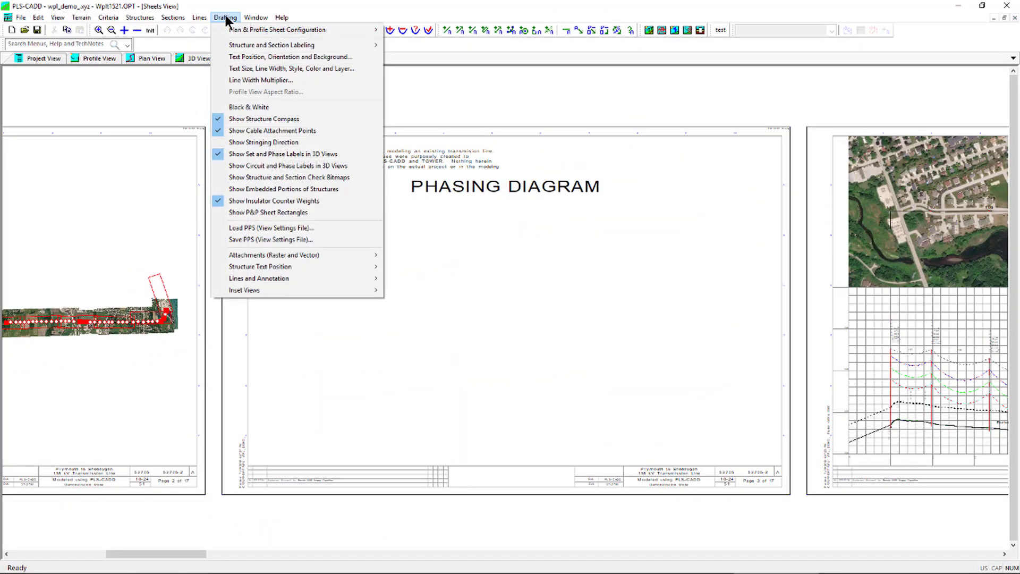
click(226, 17)
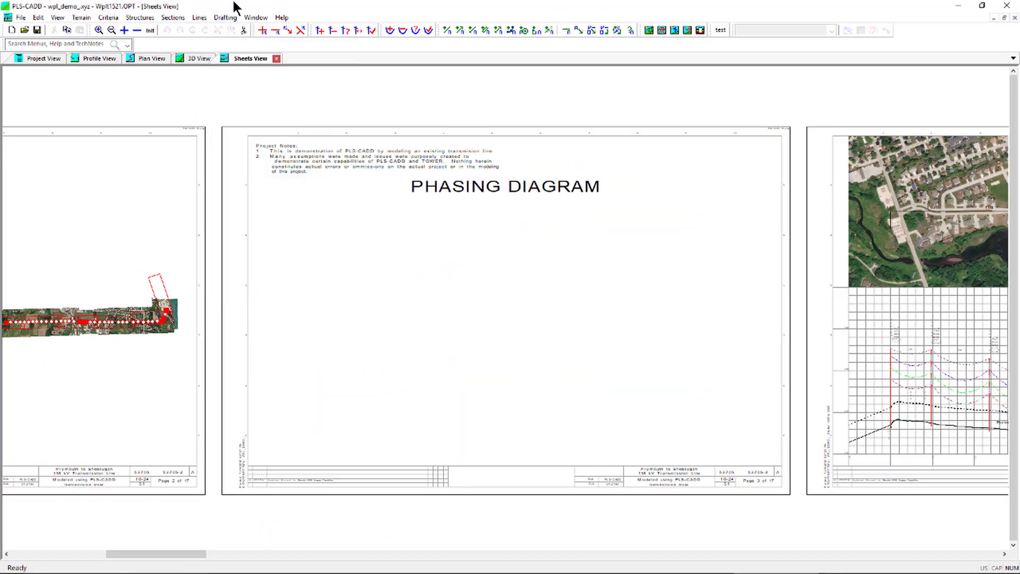
click(158, 57)
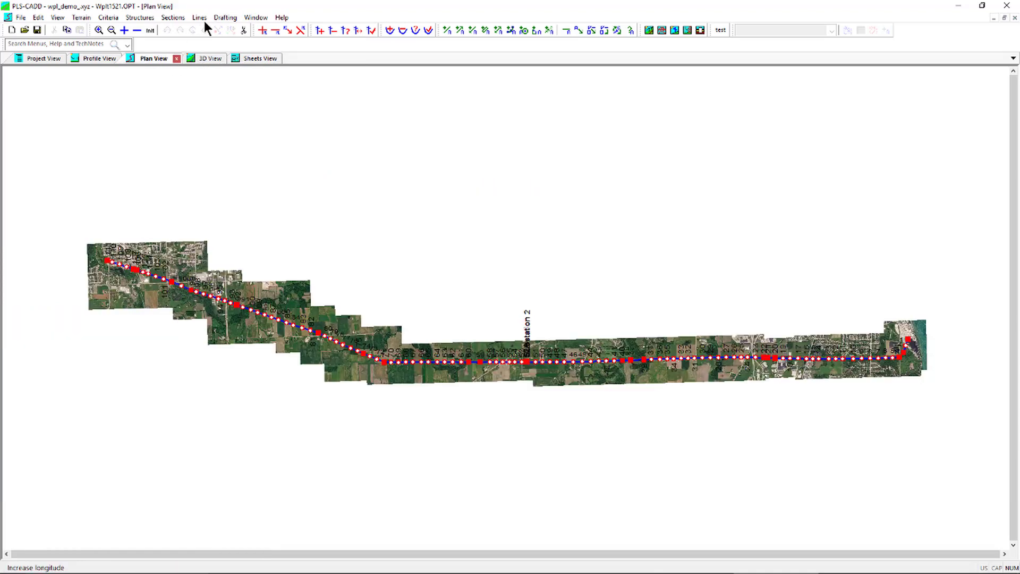
click(226, 17)
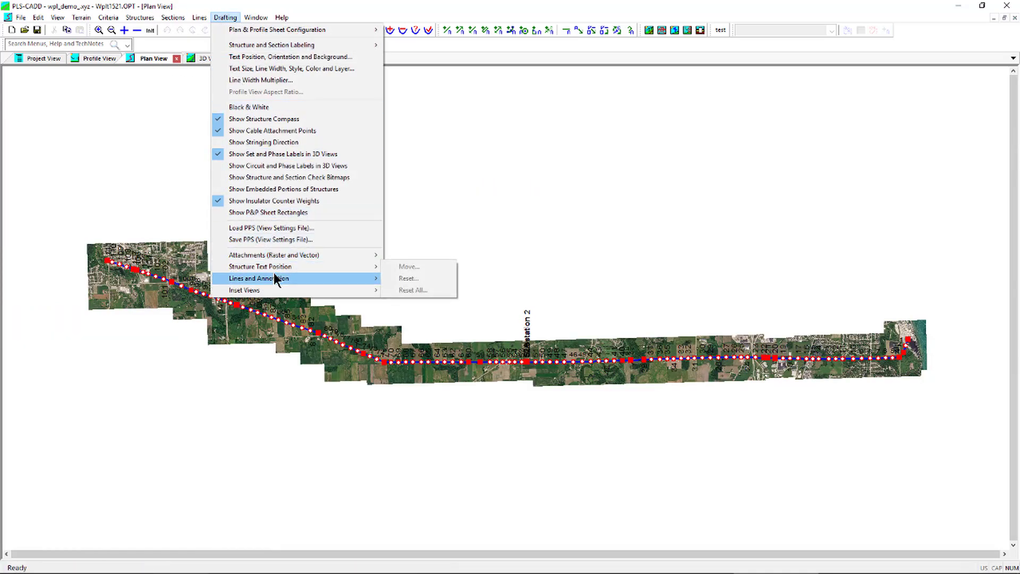
mouse_move(365, 288)
mouse_move(422, 291)
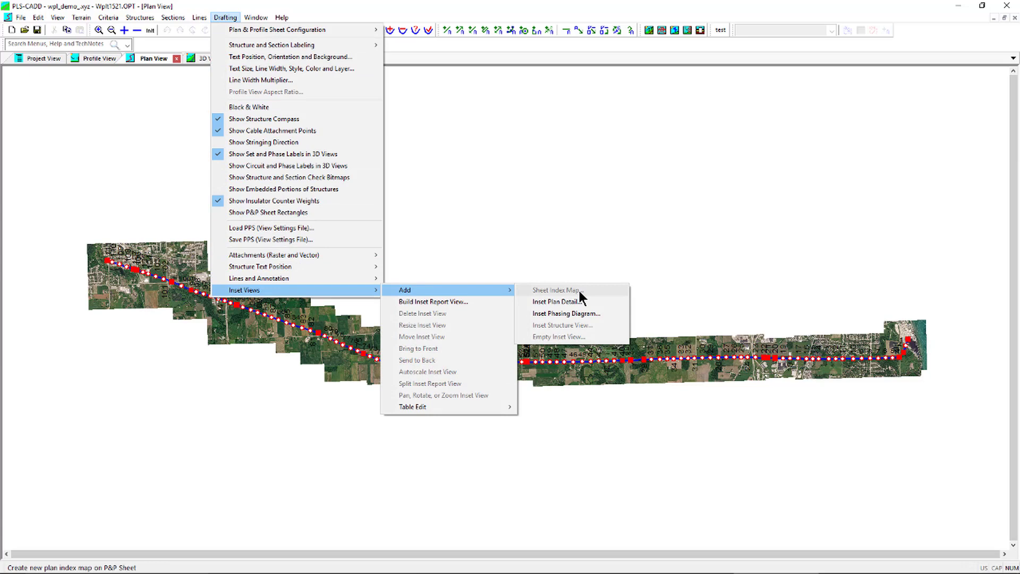
click(585, 301)
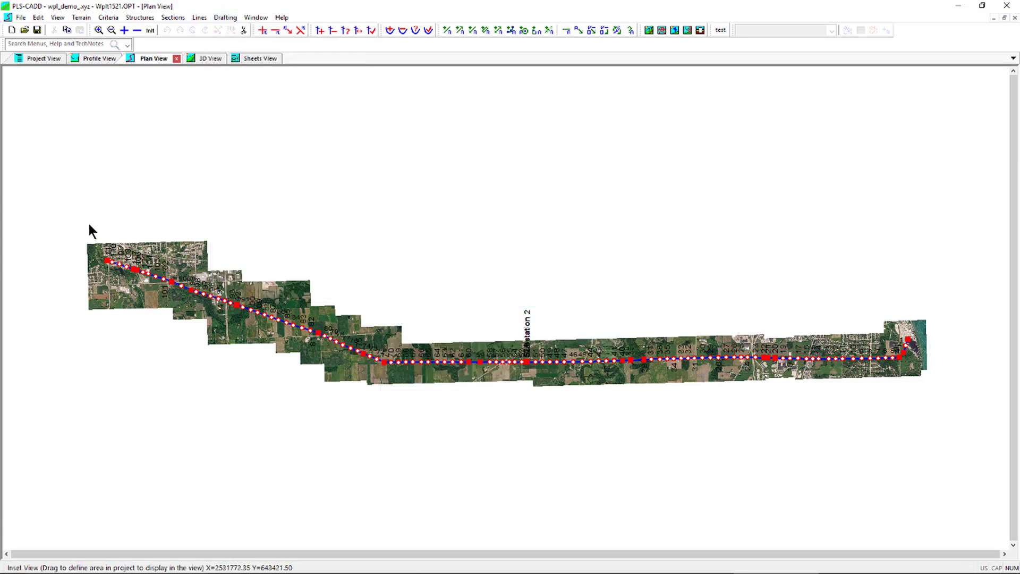
drag(89, 224, 927, 415)
Place the inset on page 3 (Notes 2/2) with X 20–80 and Y 10–80.
click(527, 256)
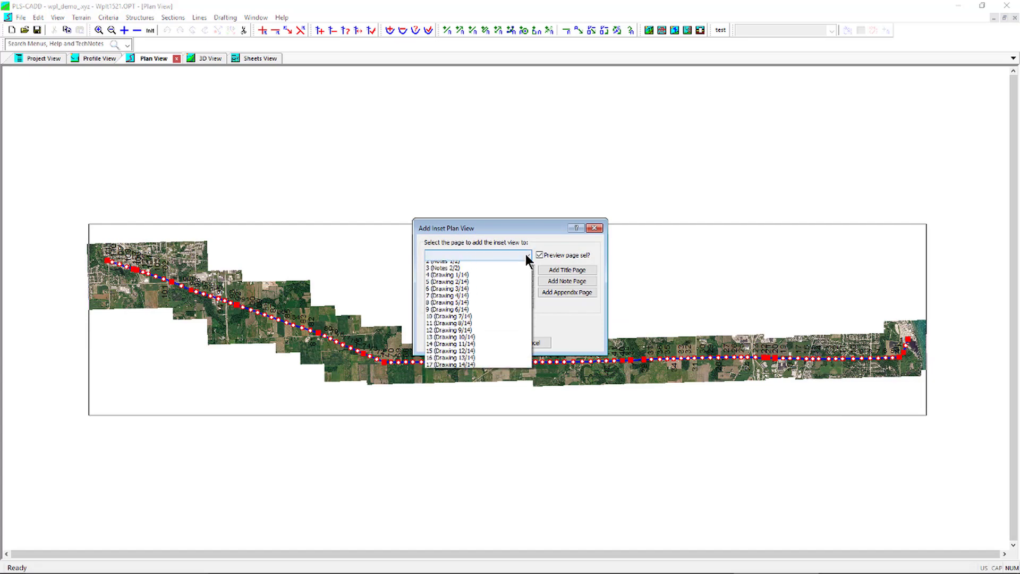
click(501, 287)
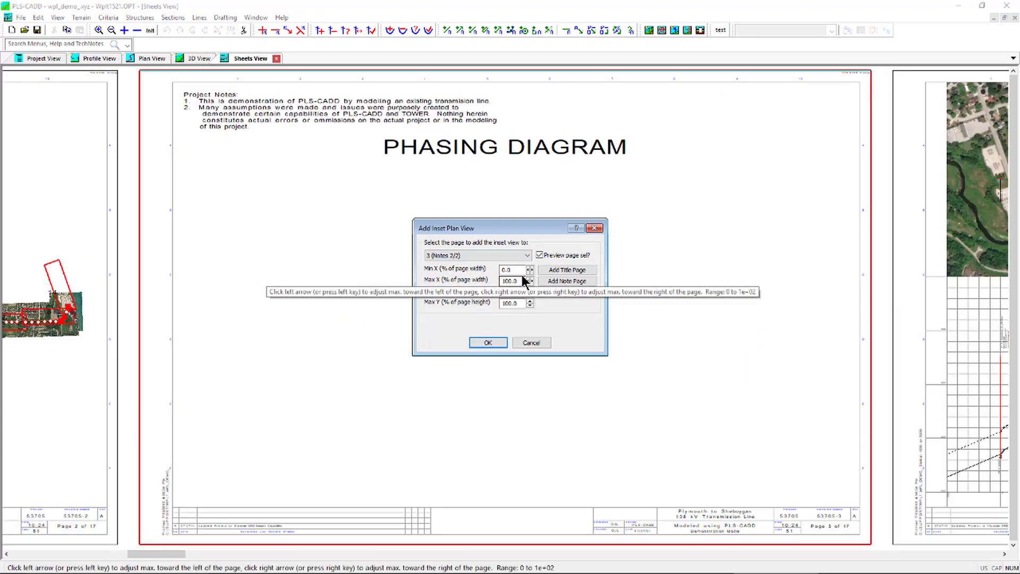
text(20)
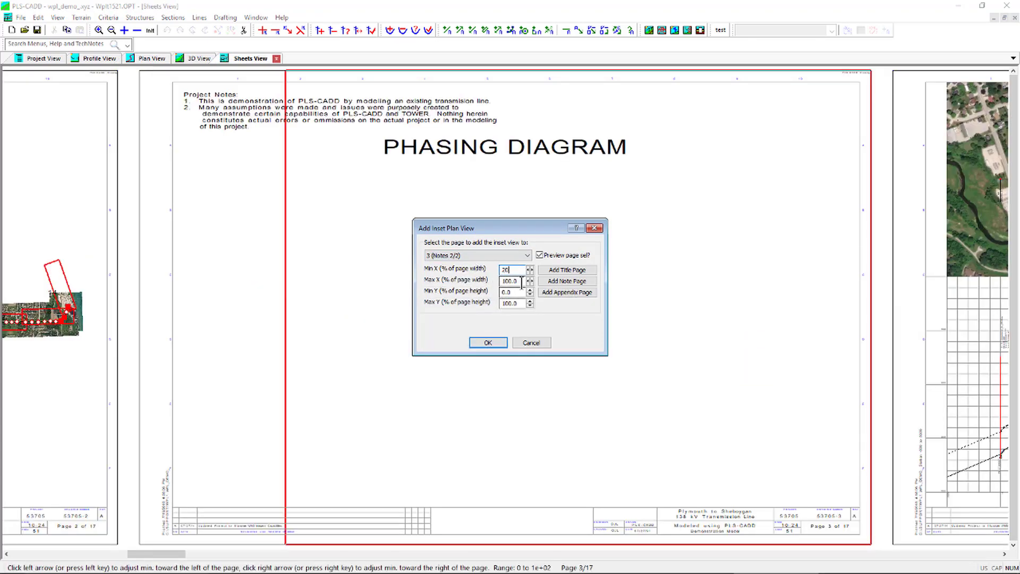
key(Tab)
text(80)
key(Tab)
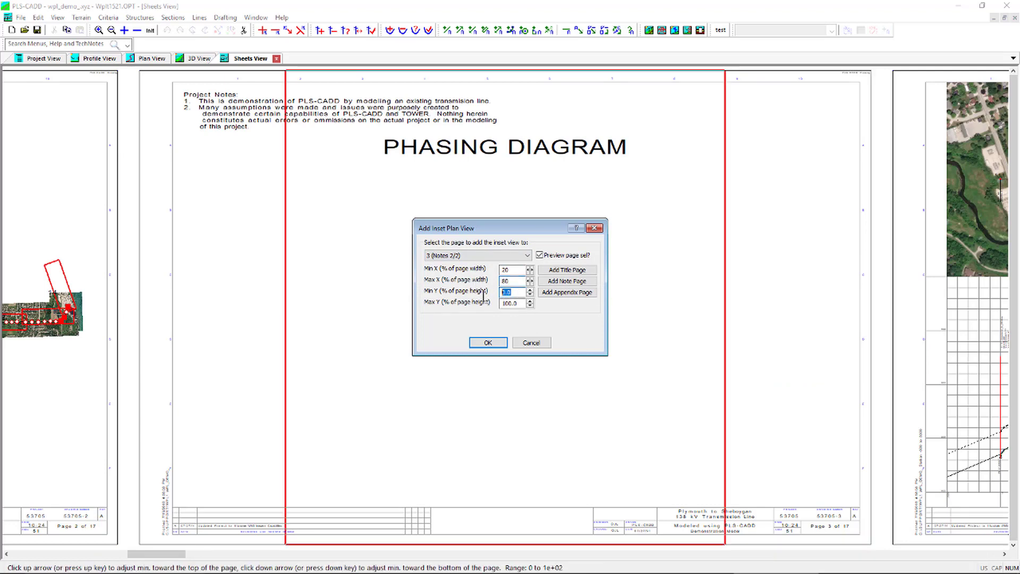
text(10)
key(Tab)
text(80)
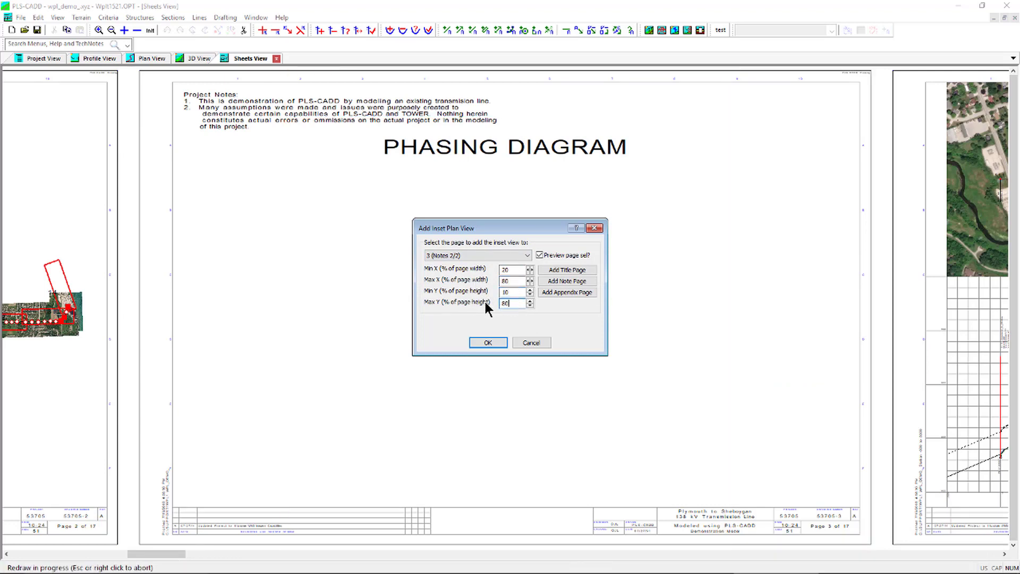
Add the inset and rename Plan View 2 to 'phasing diagram'.
click(492, 344)
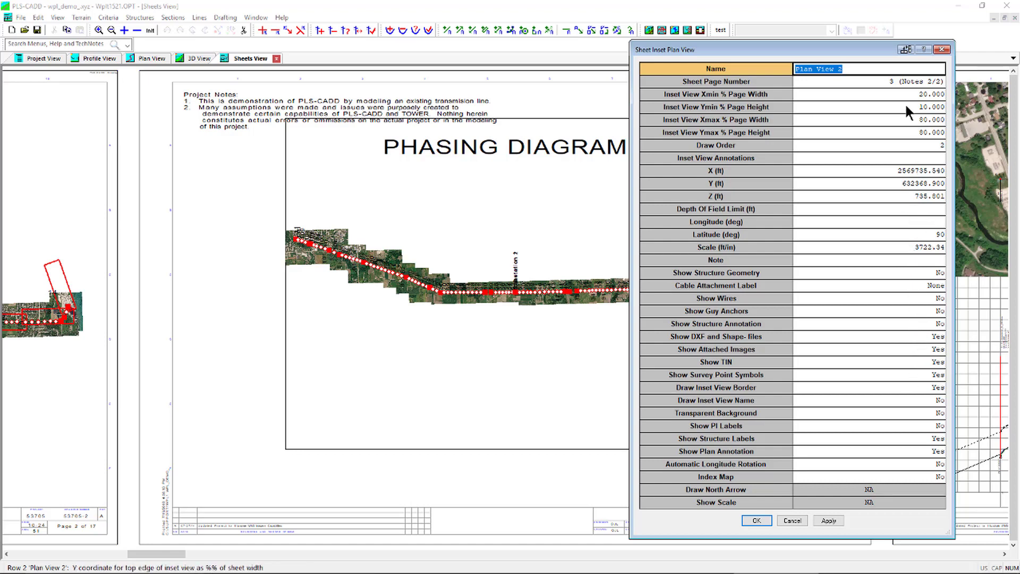
click(906, 49)
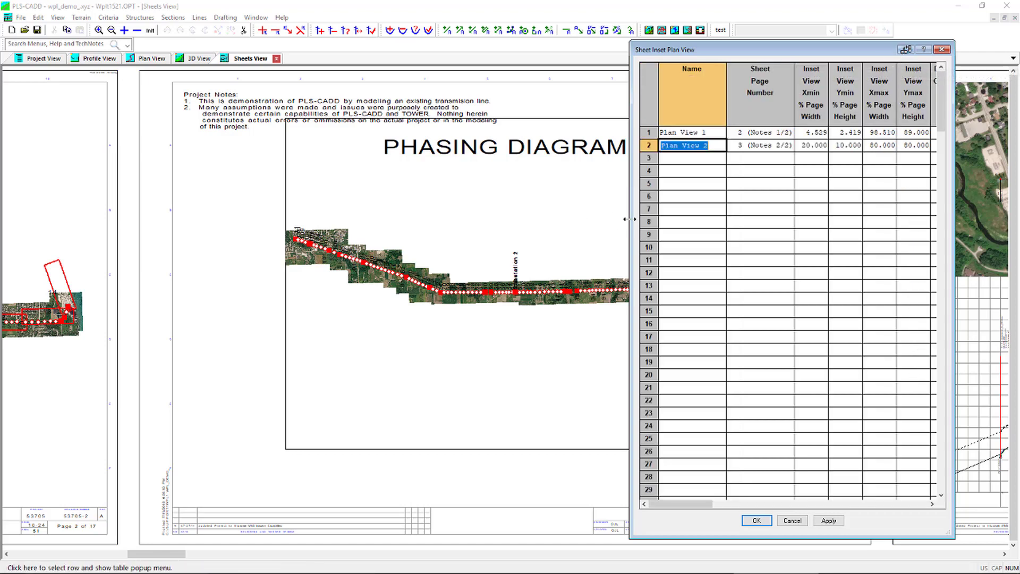
mouse_move(626, 219)
mouse_down()
mouse_move(174, 212)
mouse_move(213, 206)
mouse_up()
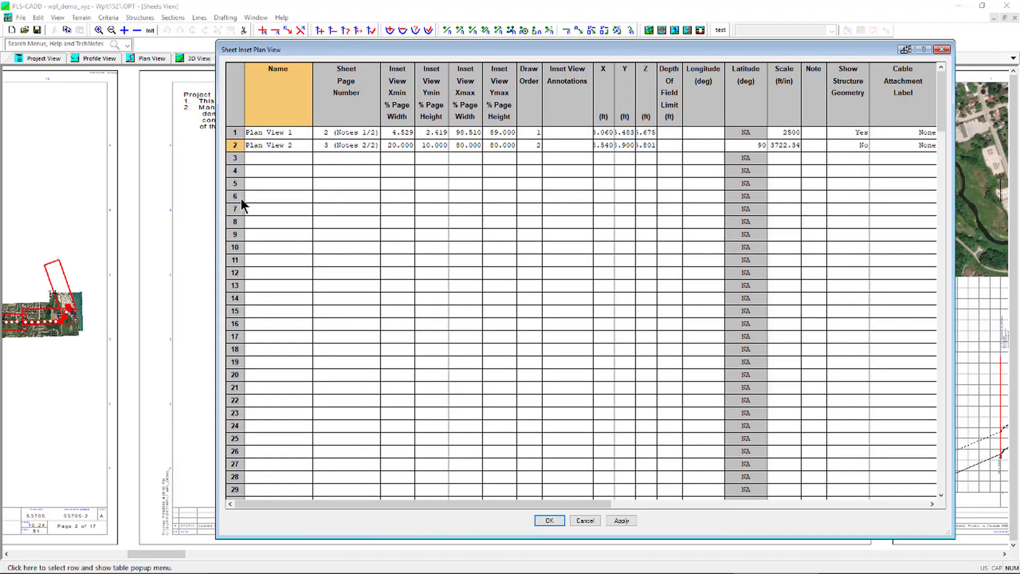
click(907, 49)
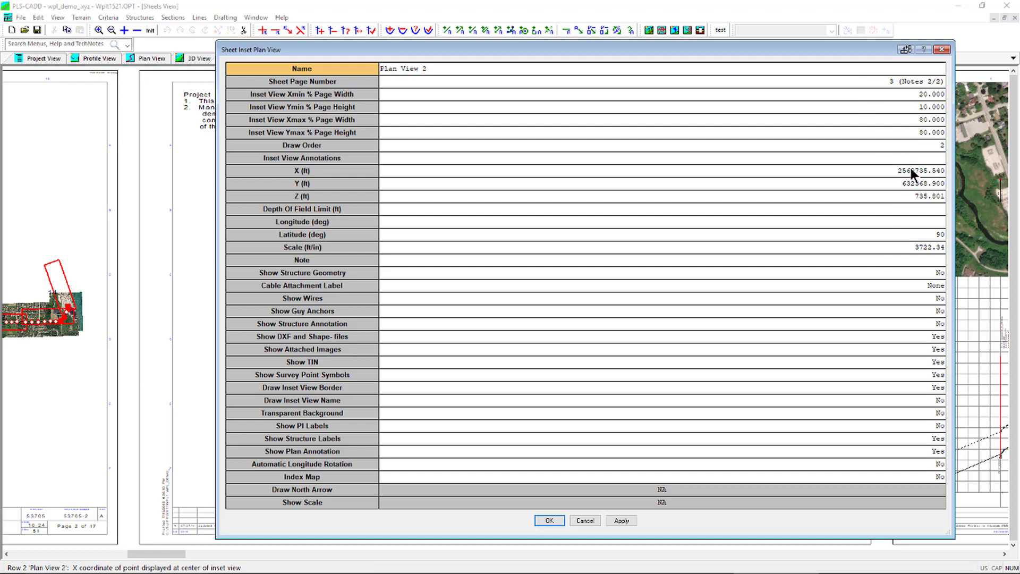
click(429, 72)
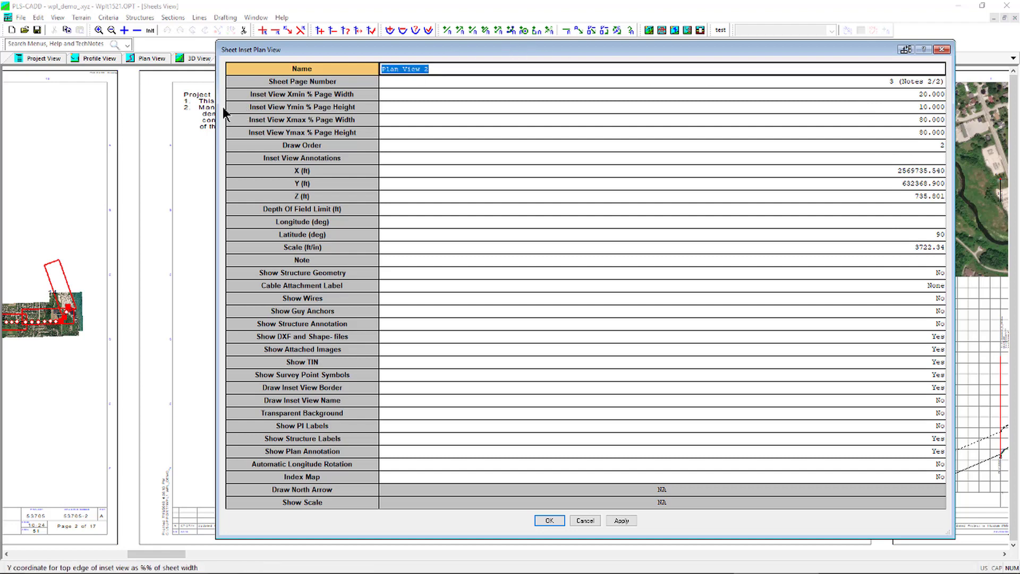
drag(218, 107, 631, 108)
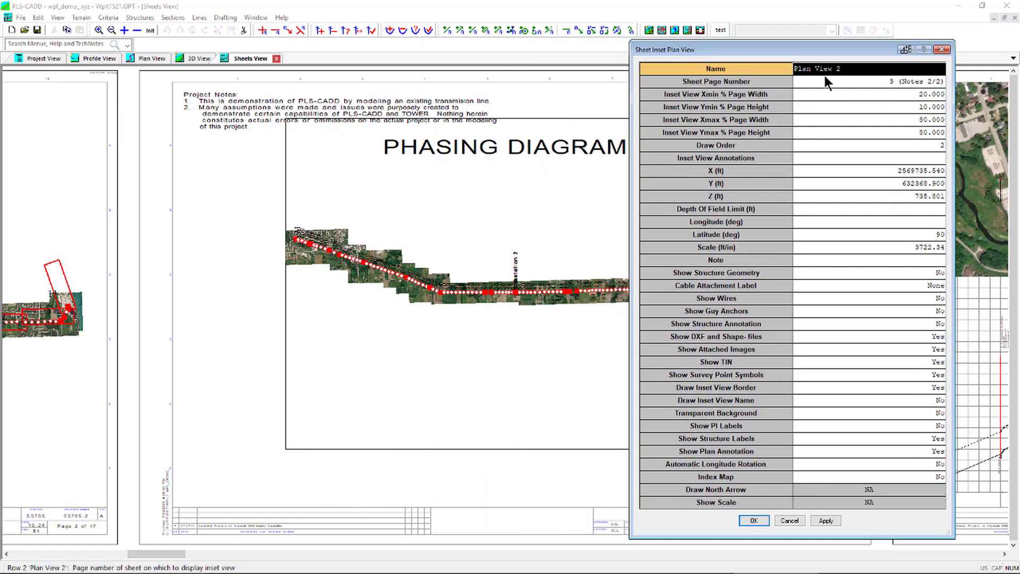
text(P)
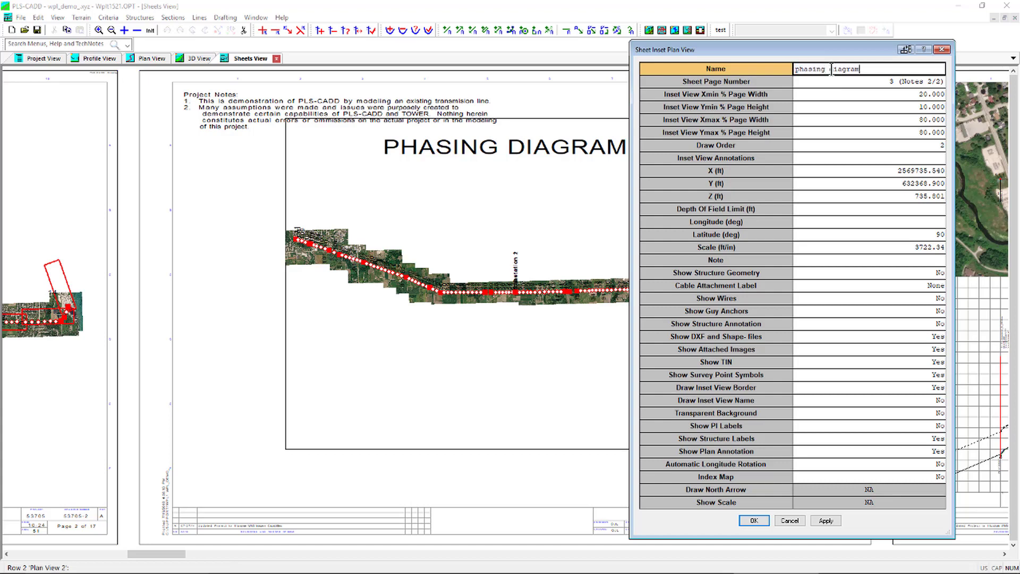
Set the inset scale to 4000 ft/in and hide DXF and shape files.
click(894, 248)
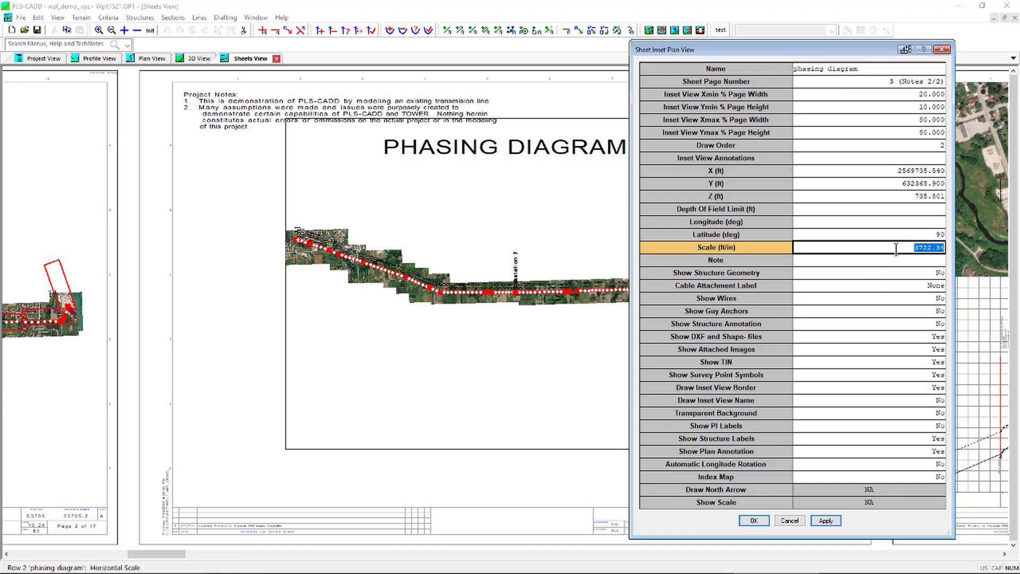
text(4000)
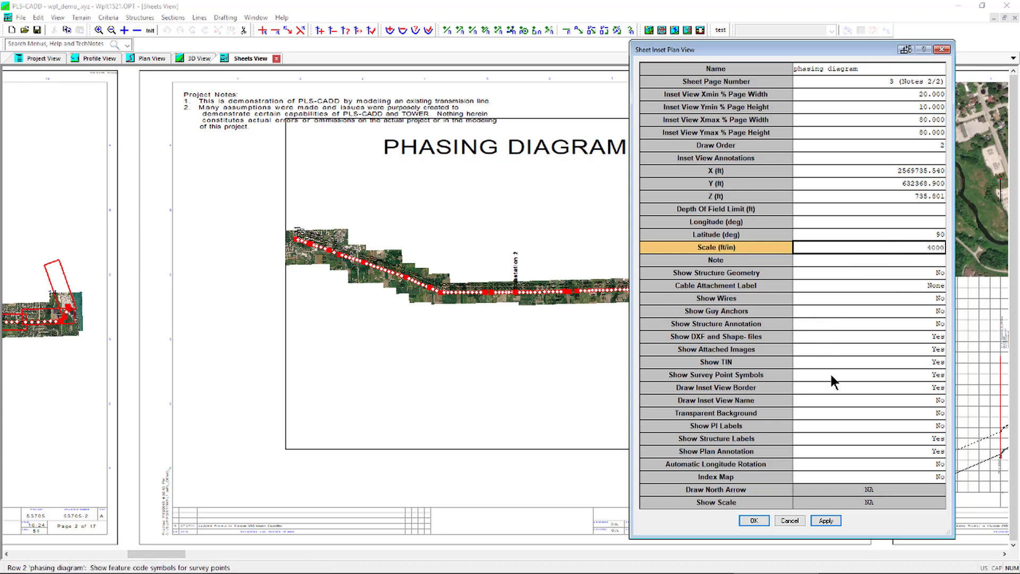
click(818, 322)
click(830, 336)
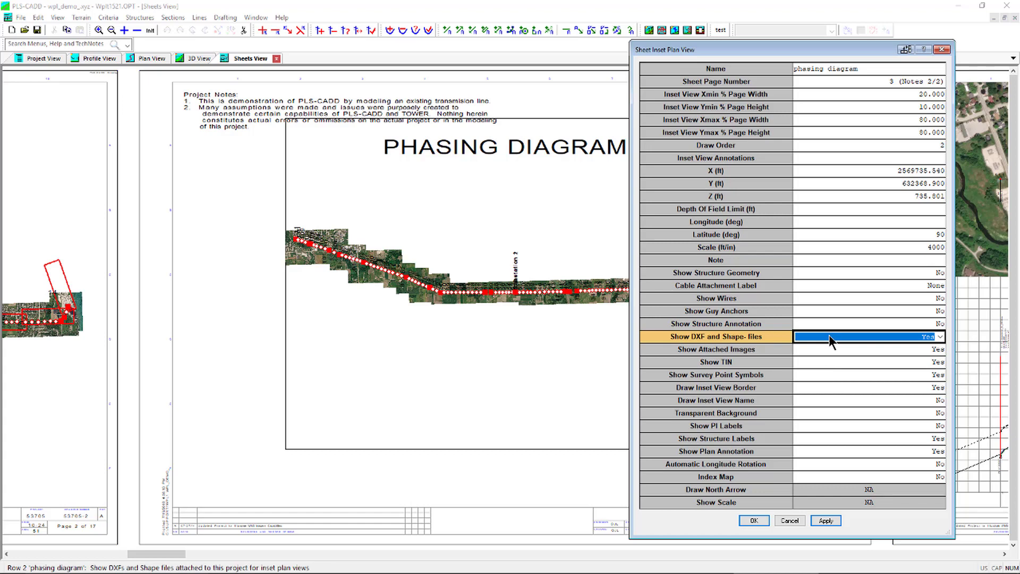
click(829, 335)
click(834, 351)
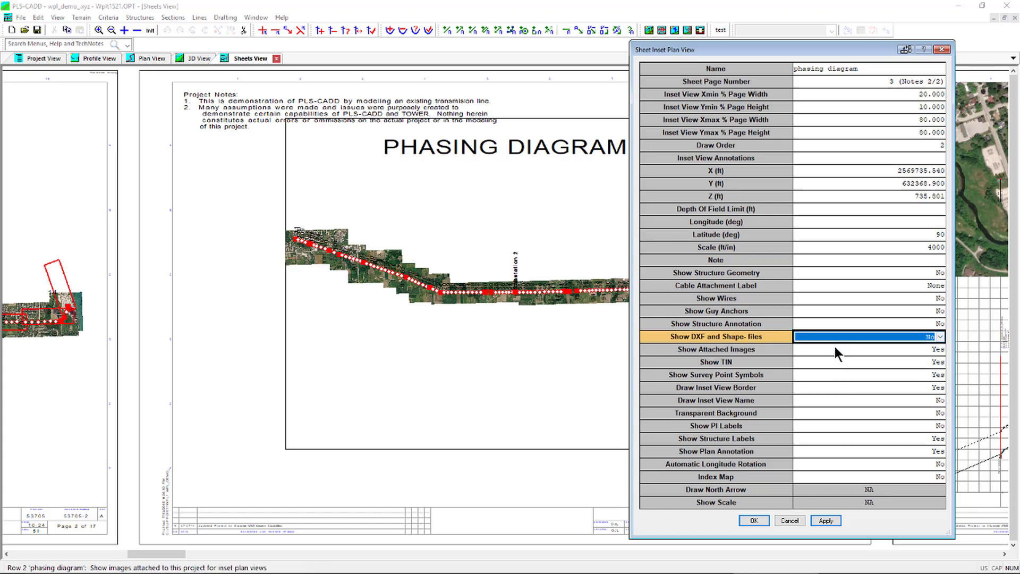
Hide attached images and the inset border, then apply and close the properties.
click(834, 349)
click(834, 350)
click(837, 360)
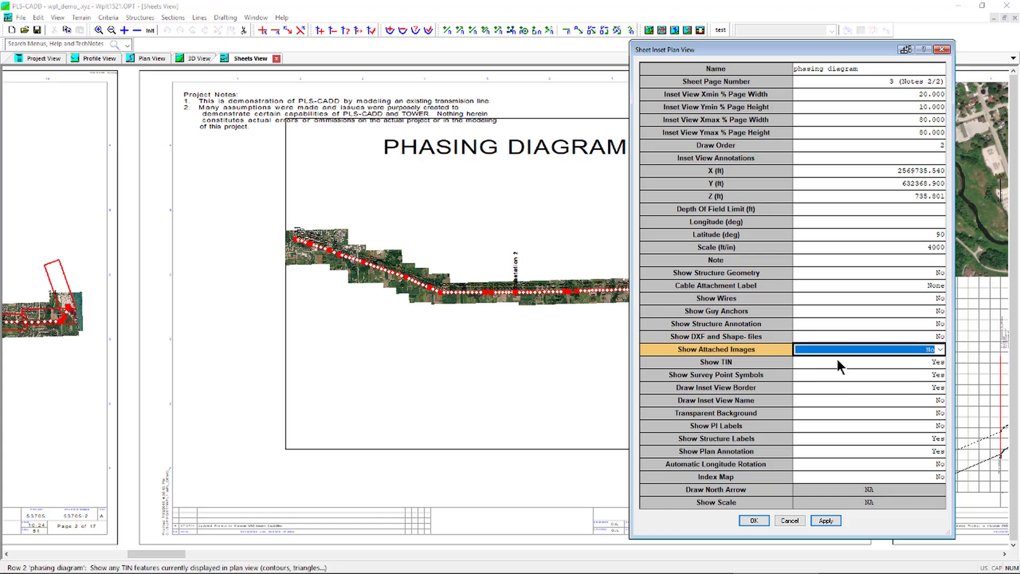
click(833, 388)
click(834, 386)
click(833, 400)
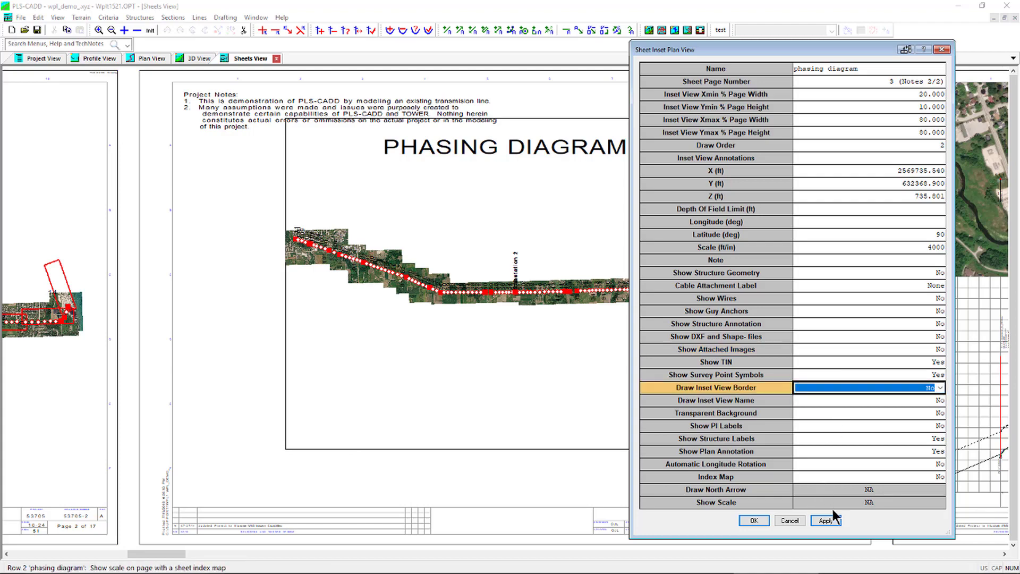
click(829, 522)
click(754, 521)
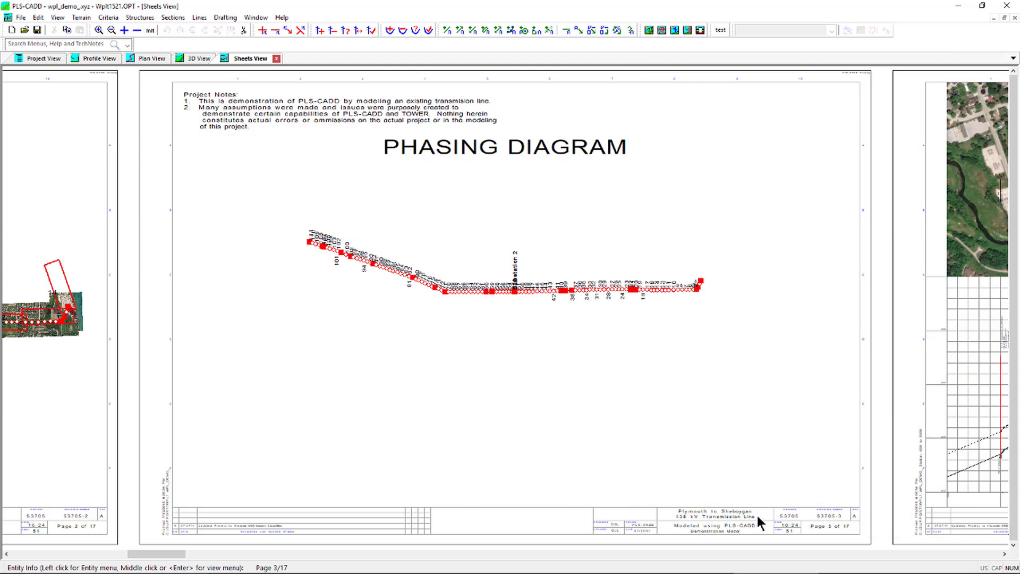
Zoom to check the sheet, then bring up the Drafting menu.
scroll(250, 195, up, 1)
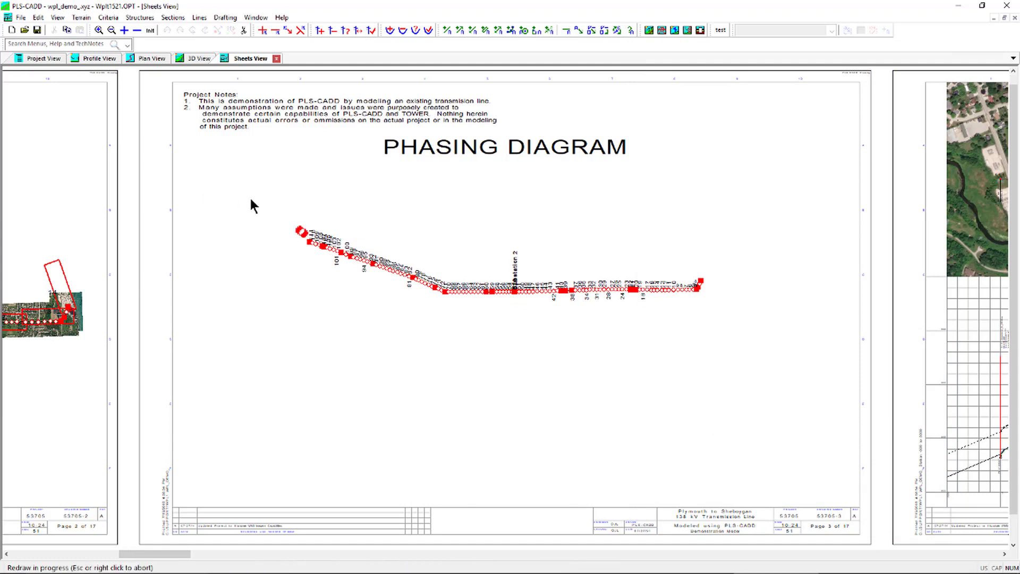
scroll(250, 202, down, 2)
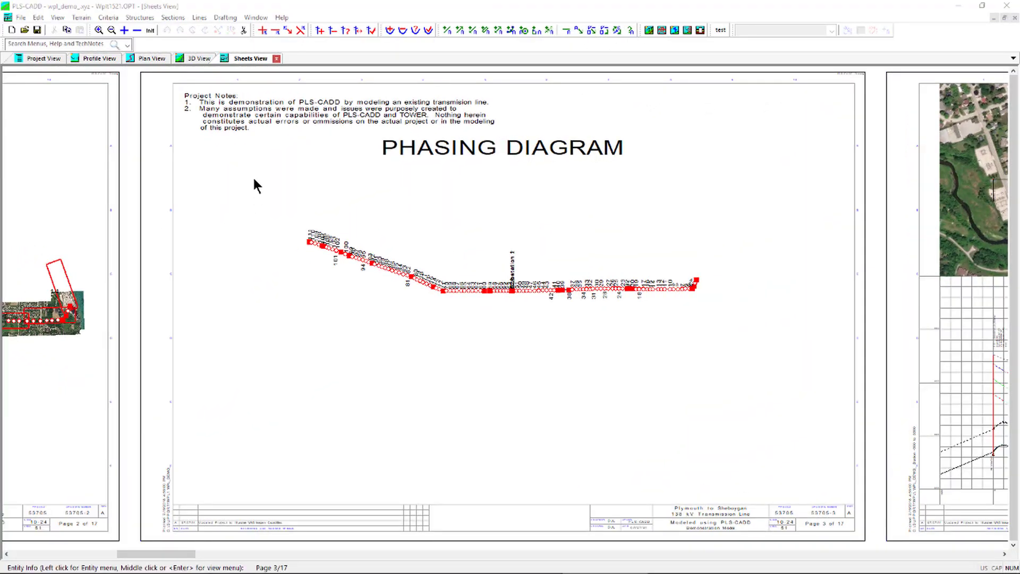
click(226, 18)
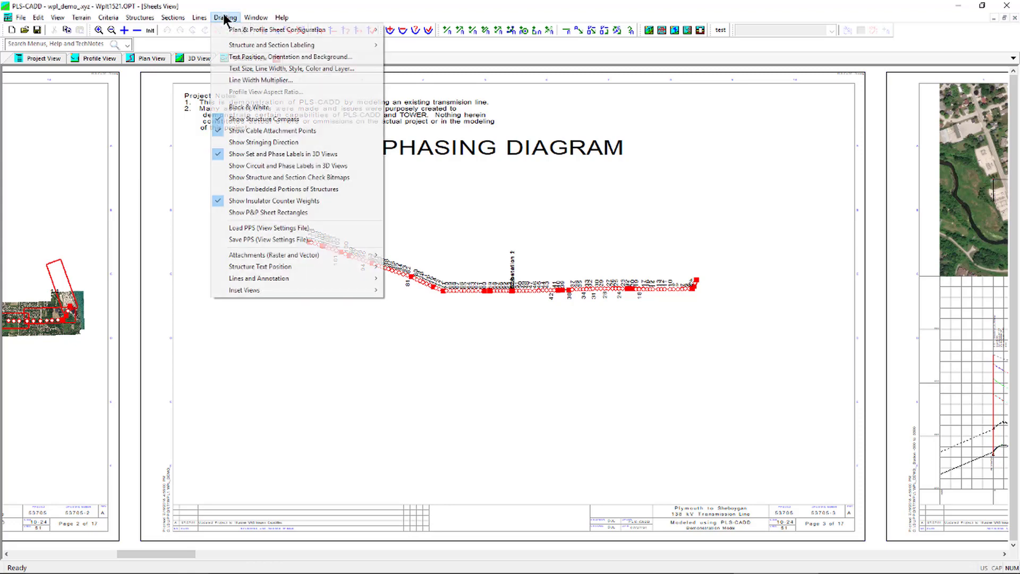
Create an inset phasing diagram based on structure 111.
mouse_move(277, 291)
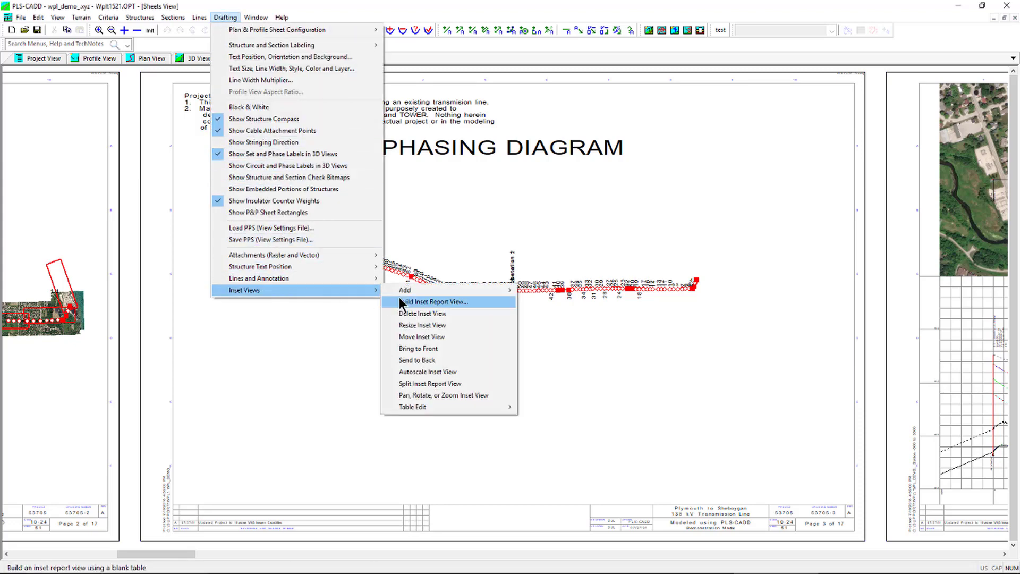
mouse_move(402, 294)
click(590, 313)
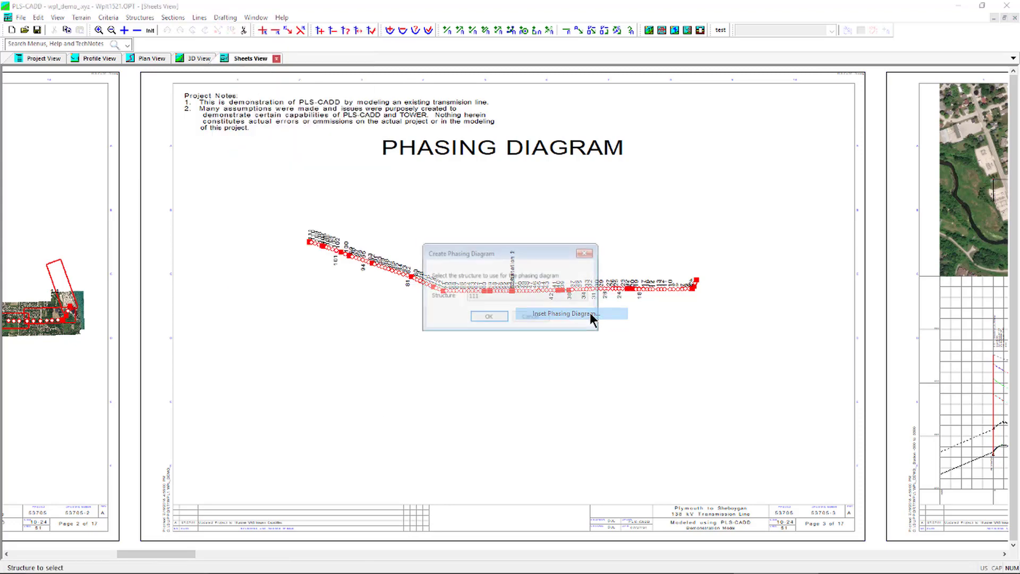
click(583, 296)
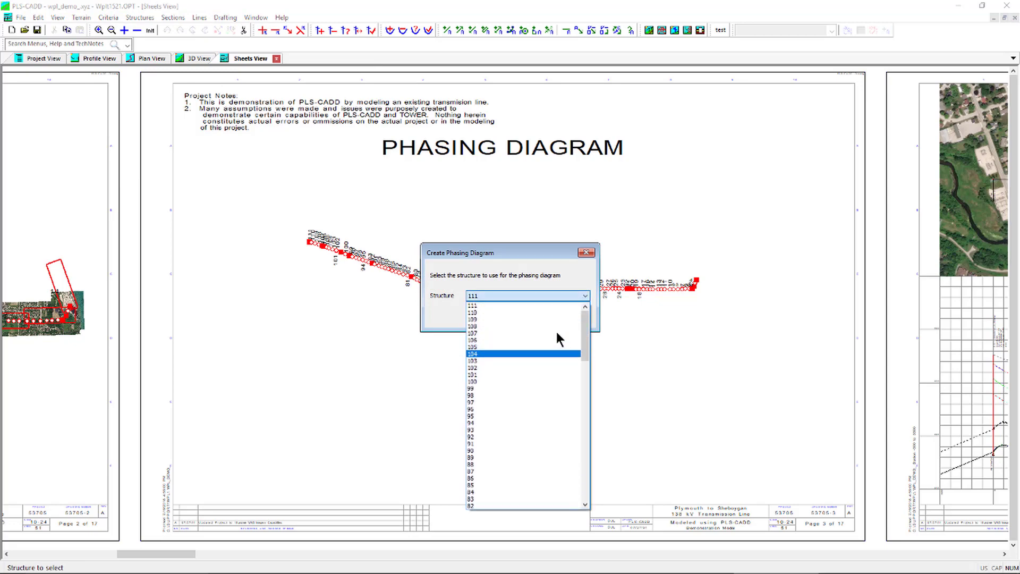
click(544, 305)
click(489, 317)
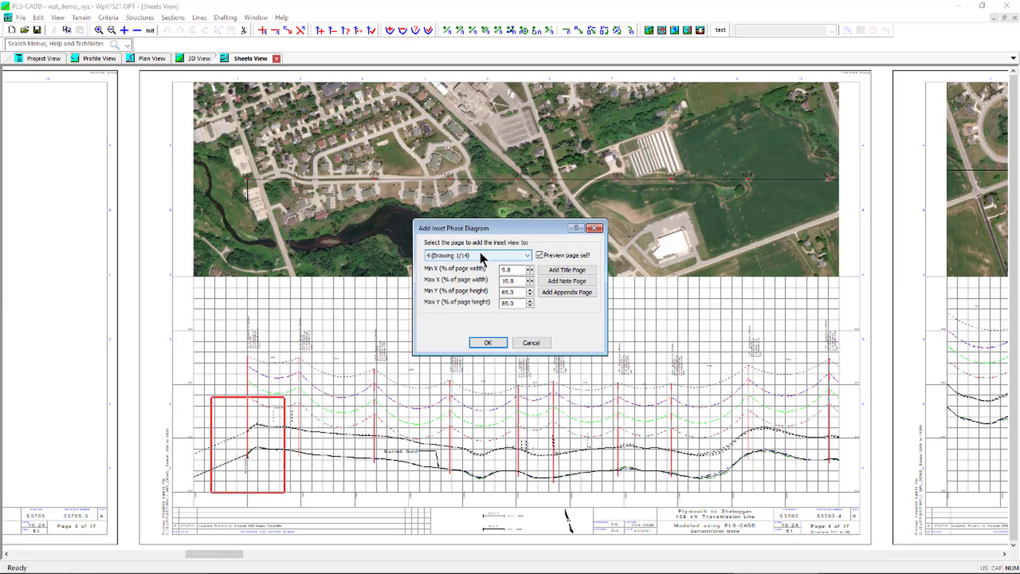
Place it on page 3 (Notes 2/2) with Min X 10 and Max X 30.
click(481, 254)
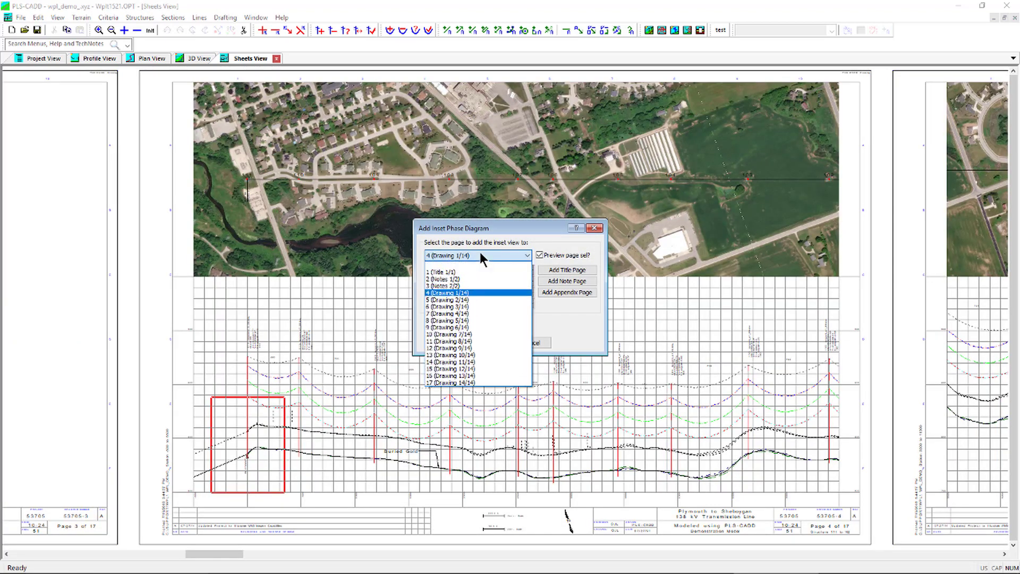
click(469, 286)
double_click(519, 271)
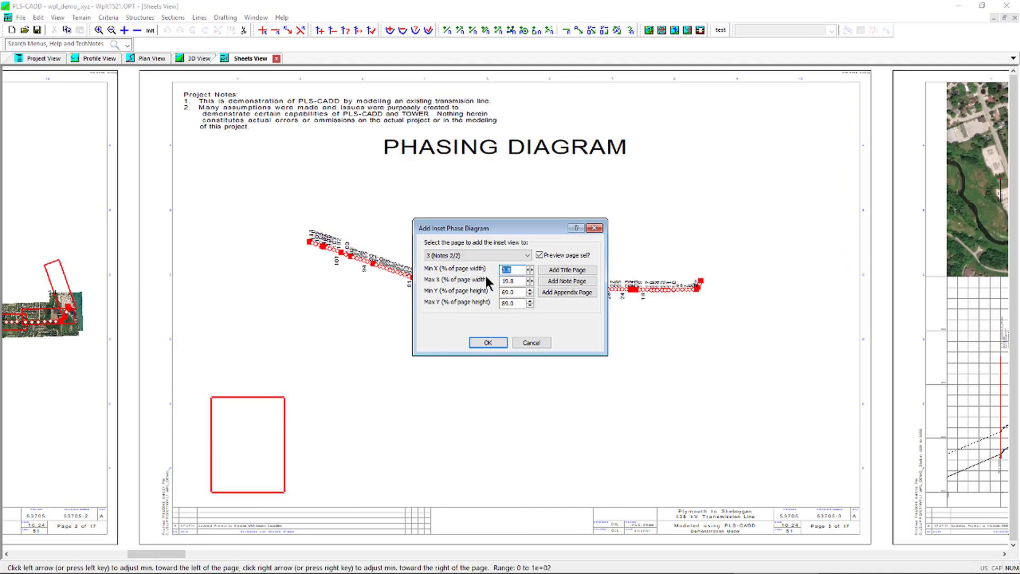
text(10)
key(Tab)
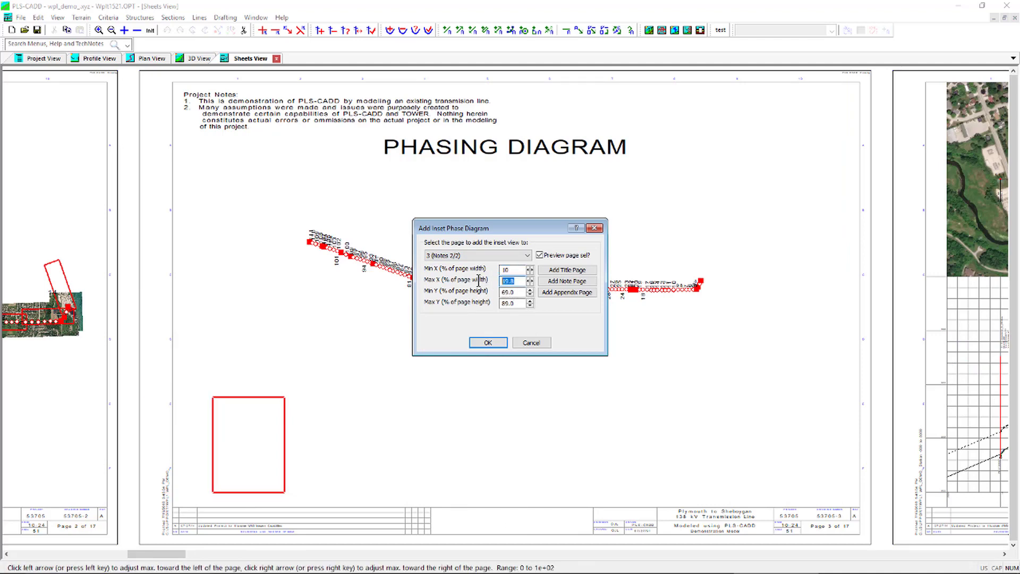
text(30)
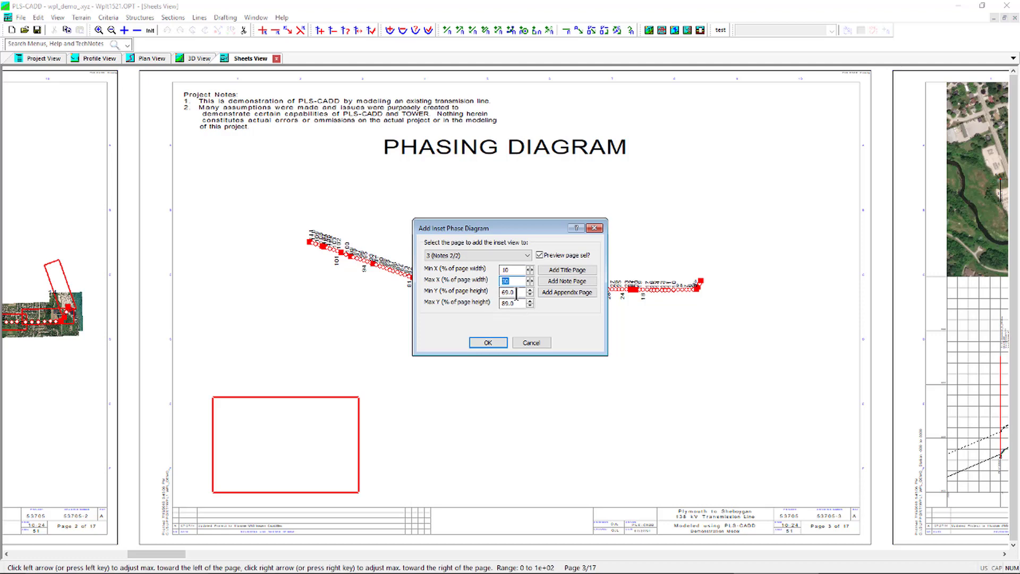
click(492, 342)
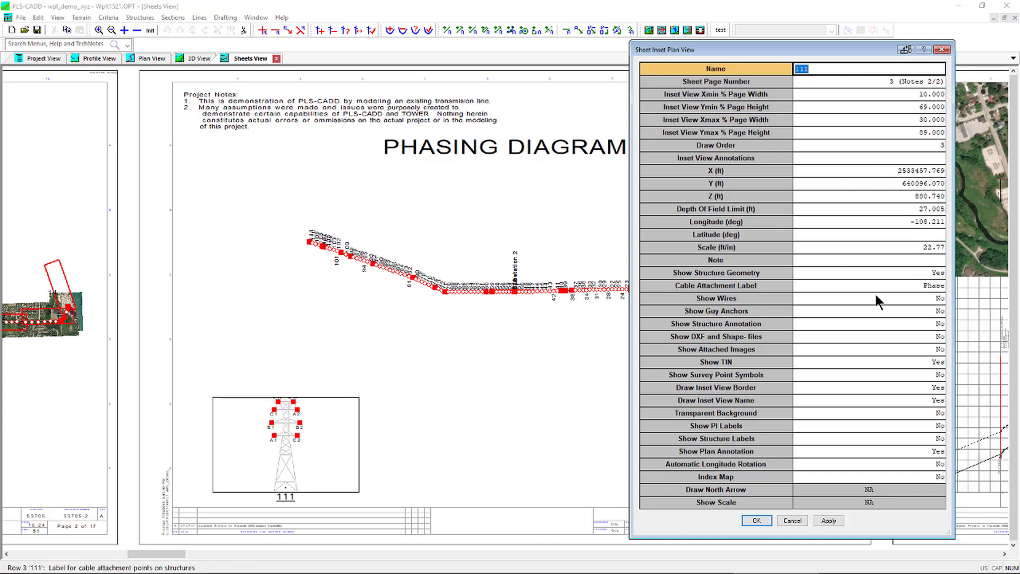
Set the 111 inset's scale to 30 ft/in, keeping structure geometry shown.
click(843, 248)
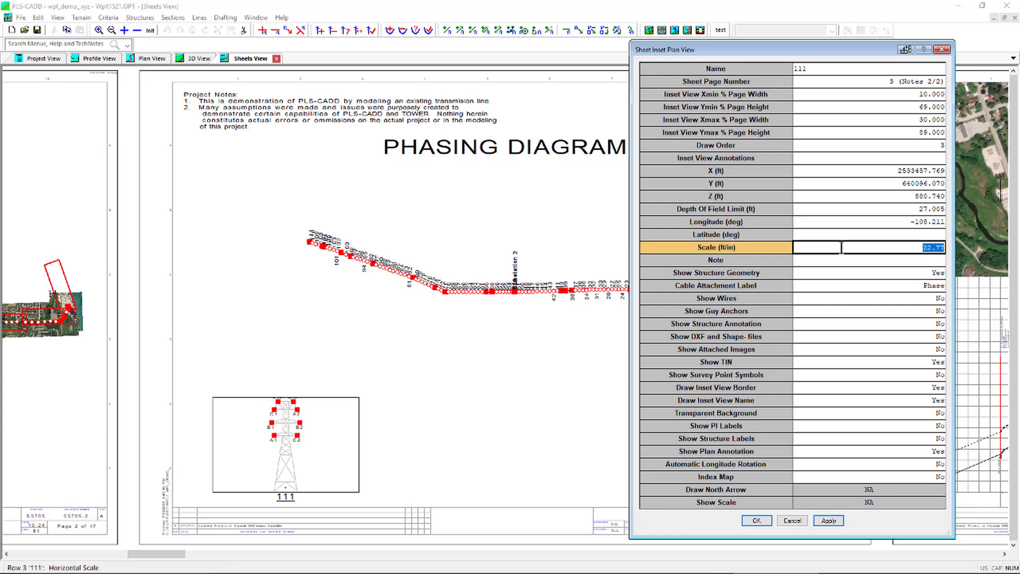
text(30)
click(865, 273)
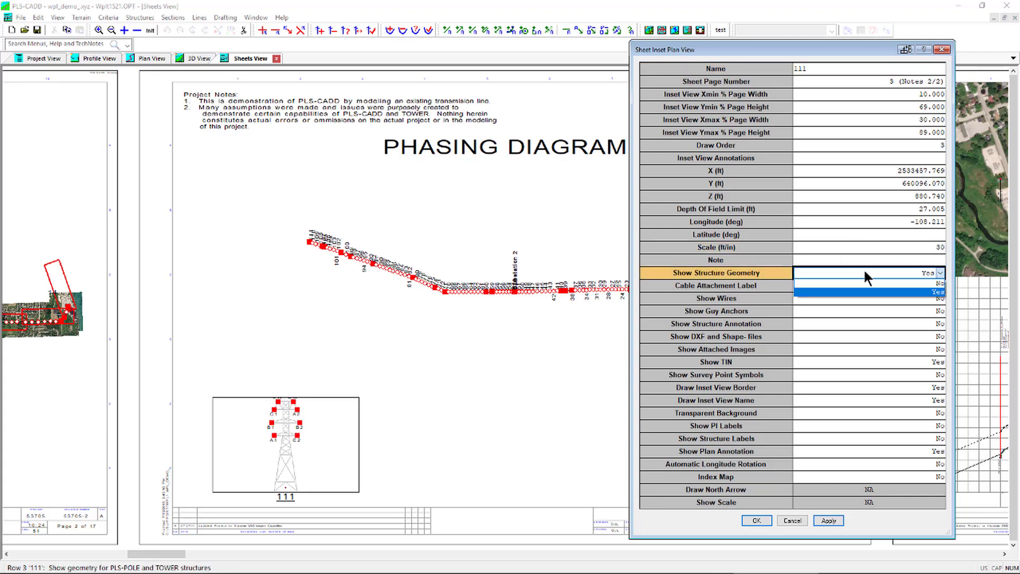
click(874, 284)
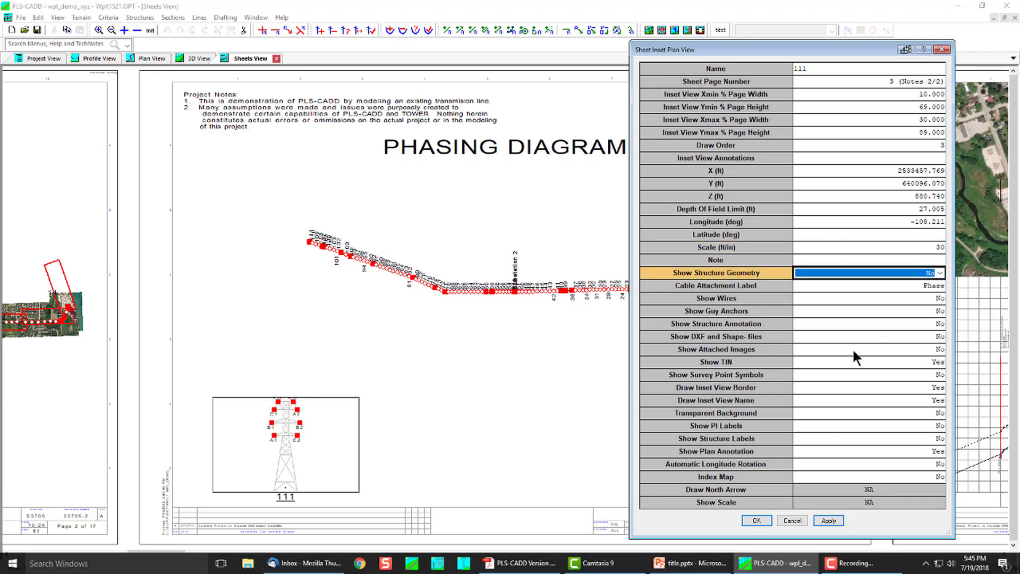
click(906, 269)
click(907, 284)
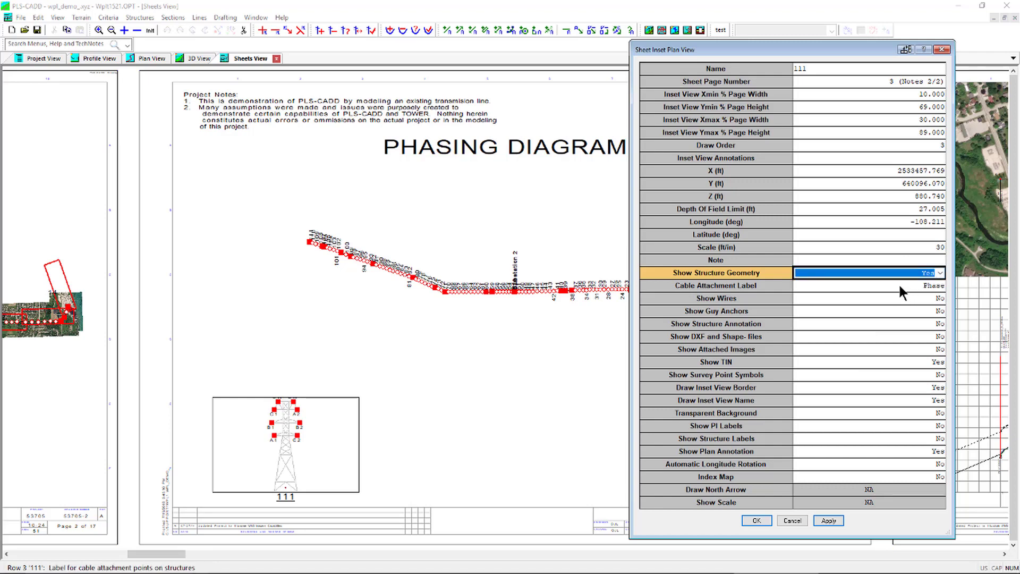
Label cable attachments with both circuit and phase, apply, and switch to the multi-row inset table.
click(901, 285)
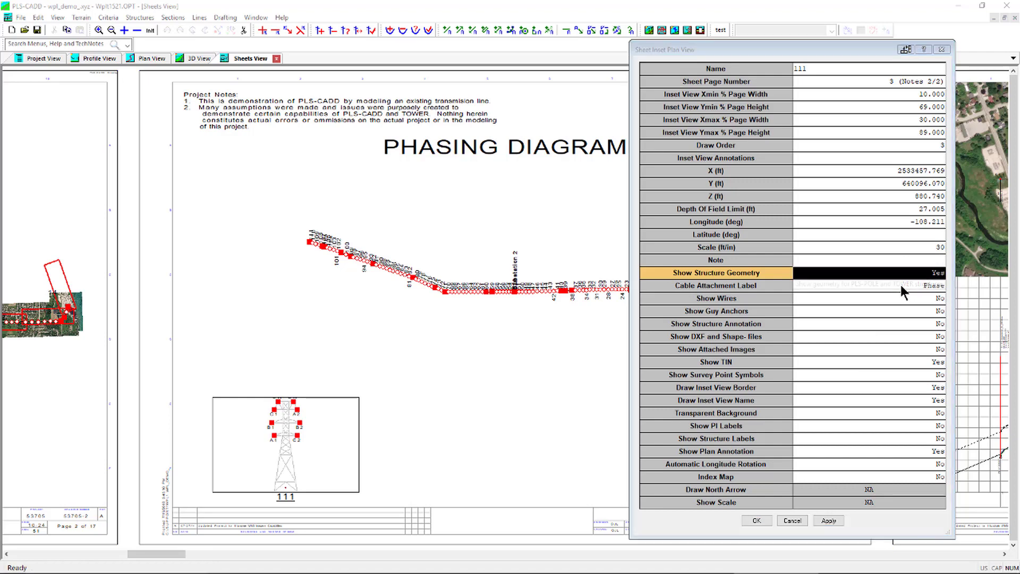
click(901, 283)
click(902, 282)
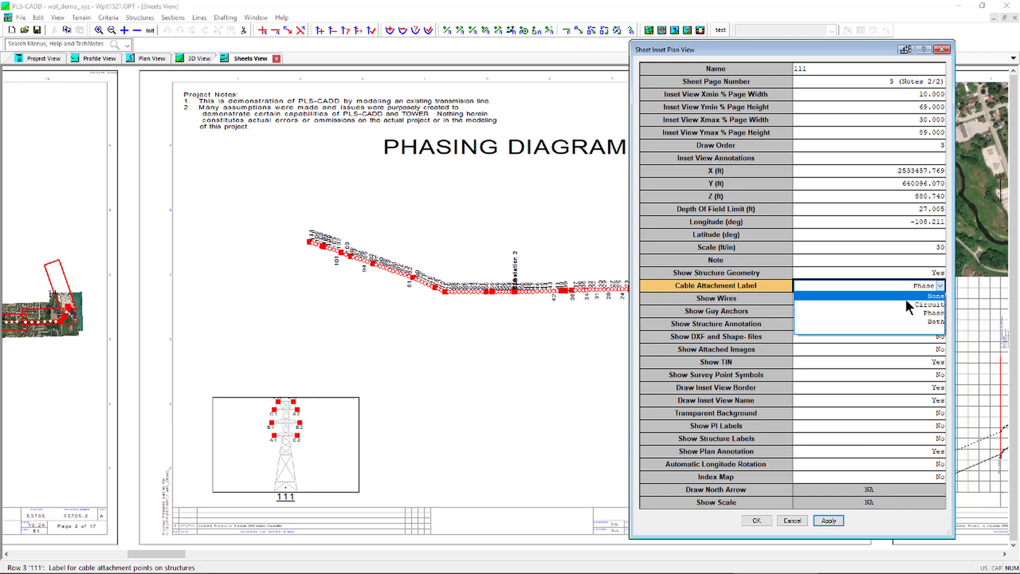
click(907, 304)
click(835, 521)
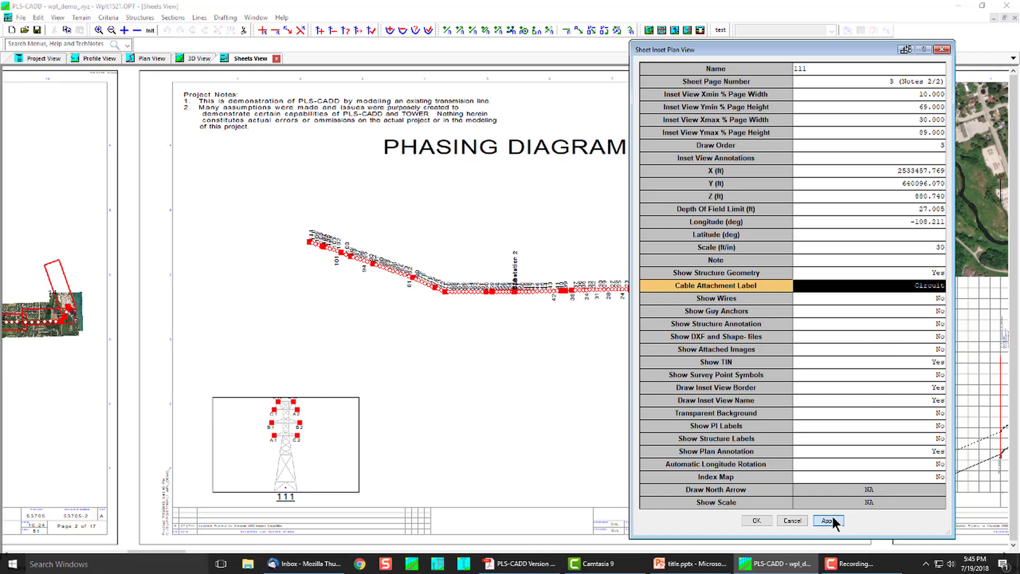
click(922, 286)
click(924, 286)
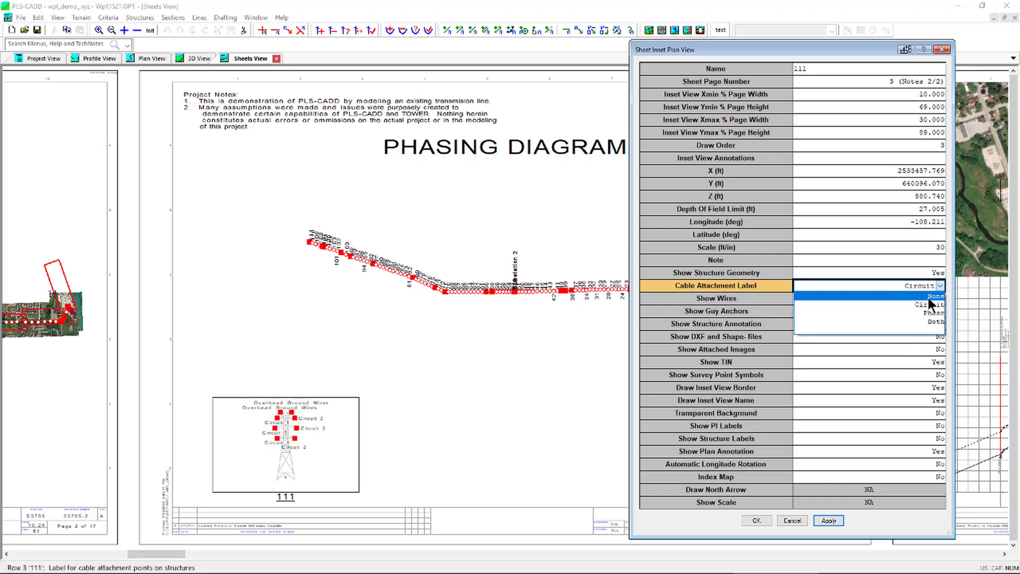
click(932, 322)
click(828, 519)
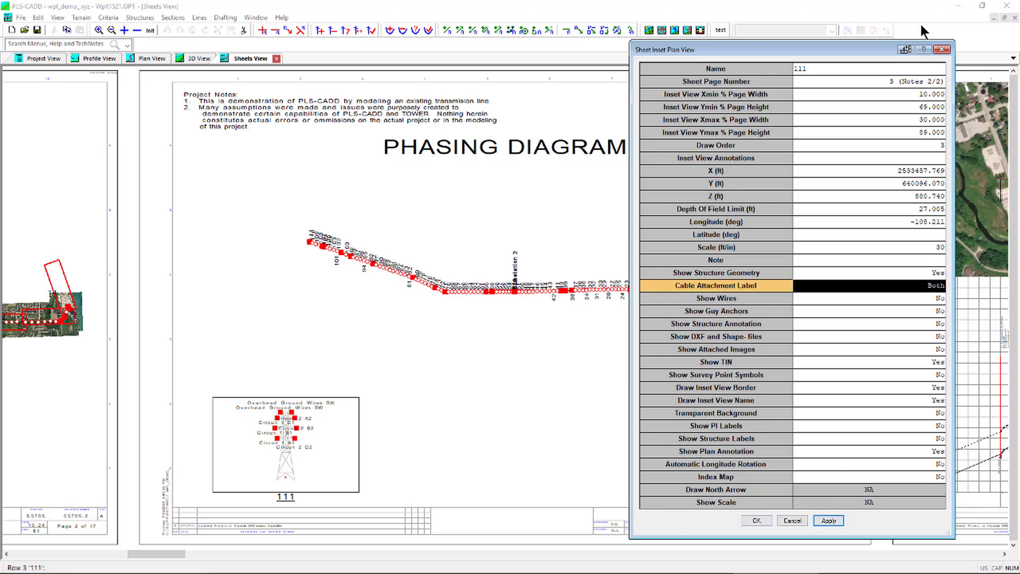
click(905, 50)
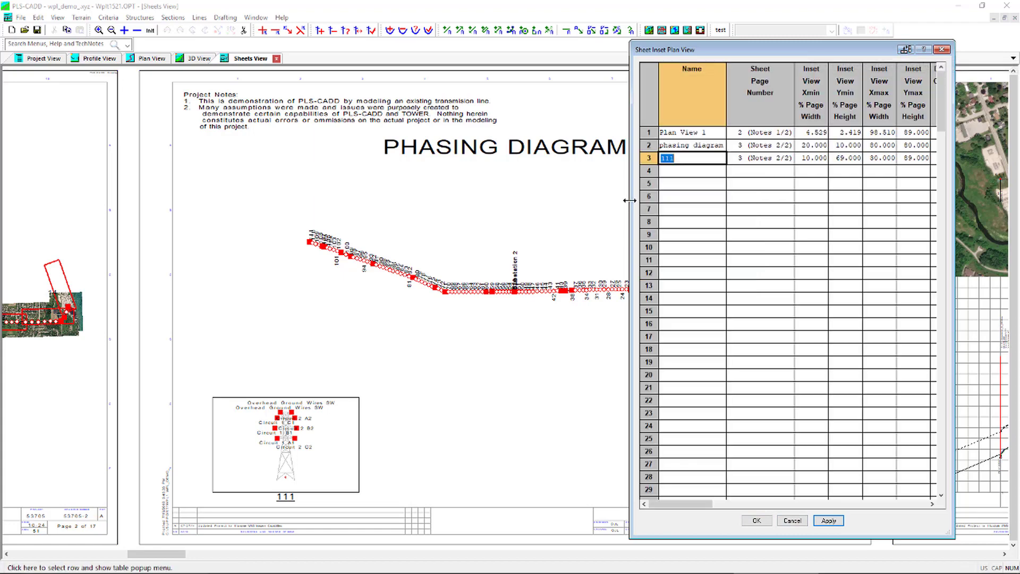
Widen the inset table and copy row 3's 111 inset settings into row 4.
drag(630, 201, 114, 194)
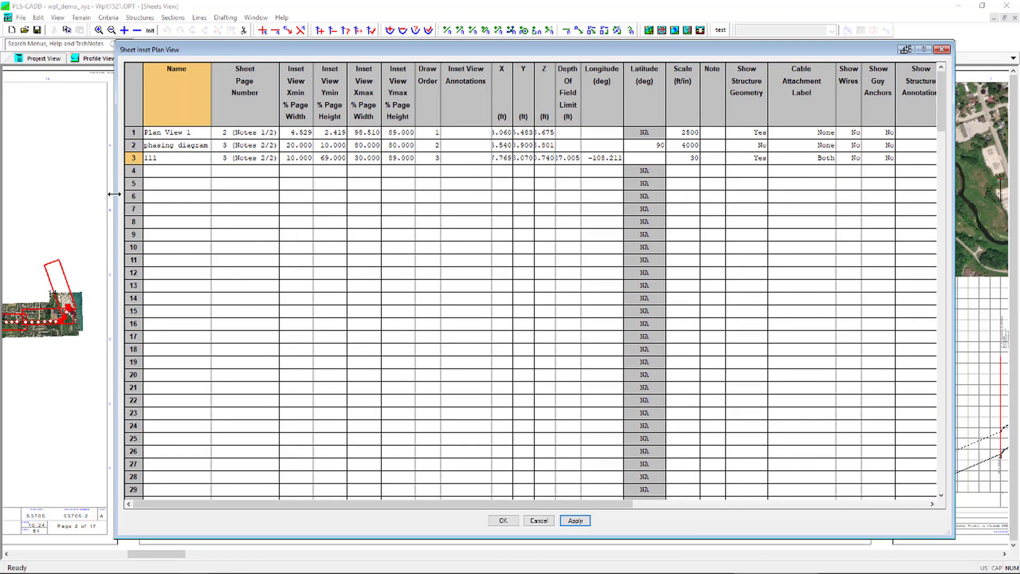
drag(469, 503, 636, 493)
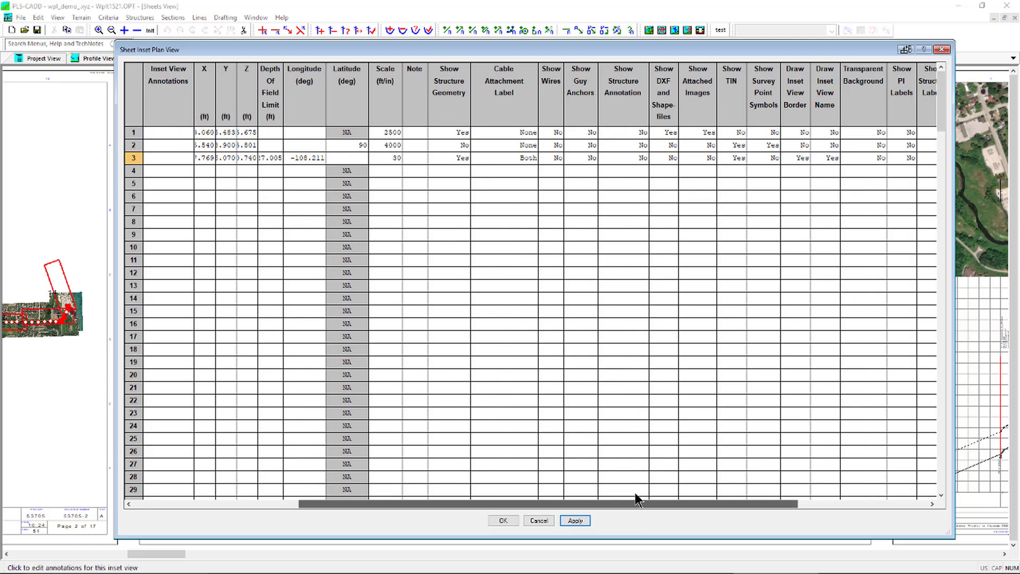
drag(694, 155, 828, 158)
right_click(828, 159)
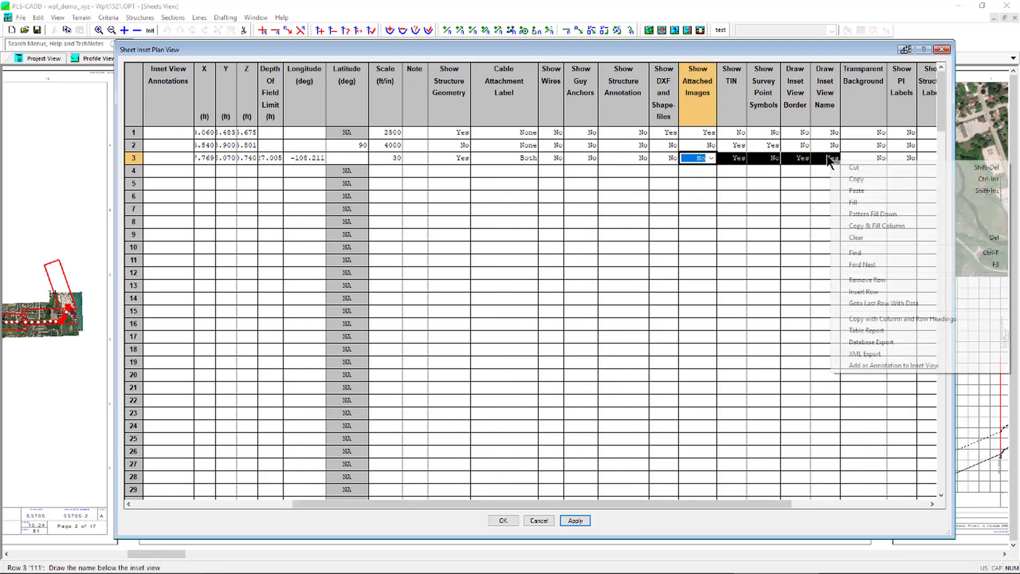
right_click(135, 158)
click(151, 180)
right_click(133, 171)
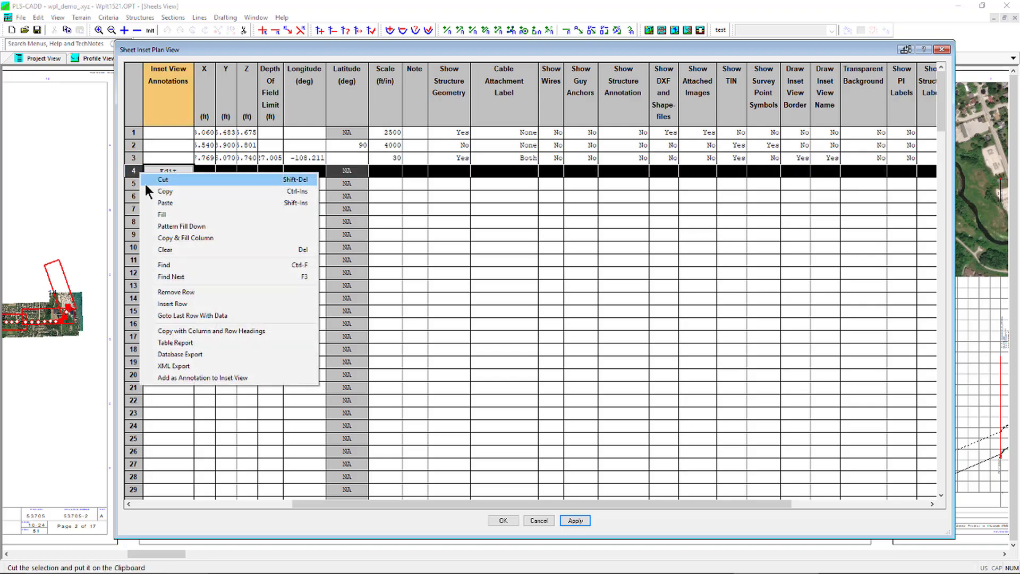
click(155, 203)
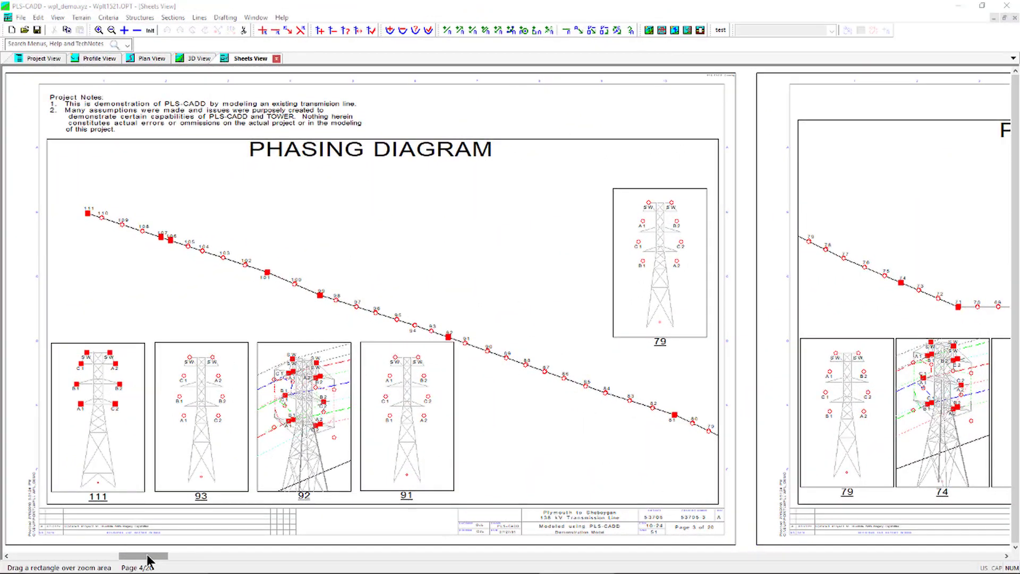
Zoom into the phasing diagram sheets and move to page 5 of 20 showing towers 40, 39, 21, 20, 19.
drag(148, 558, 184, 553)
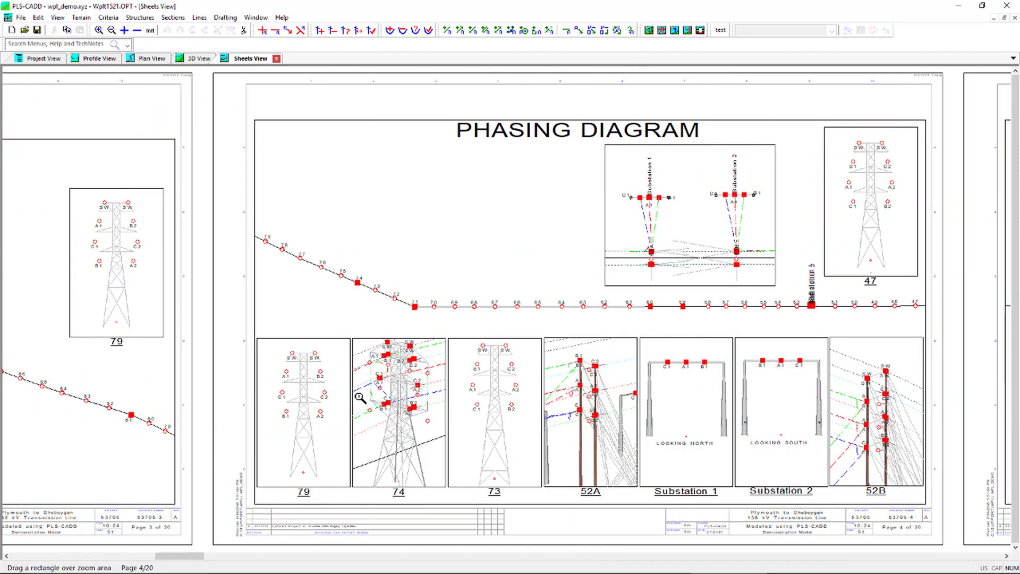
click(417, 382)
click(418, 396)
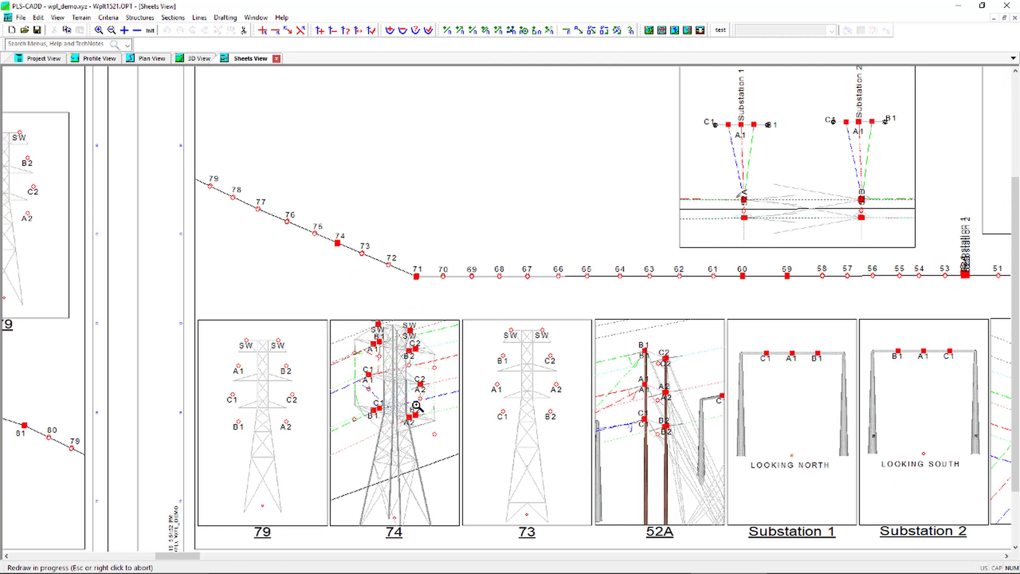
click(418, 458)
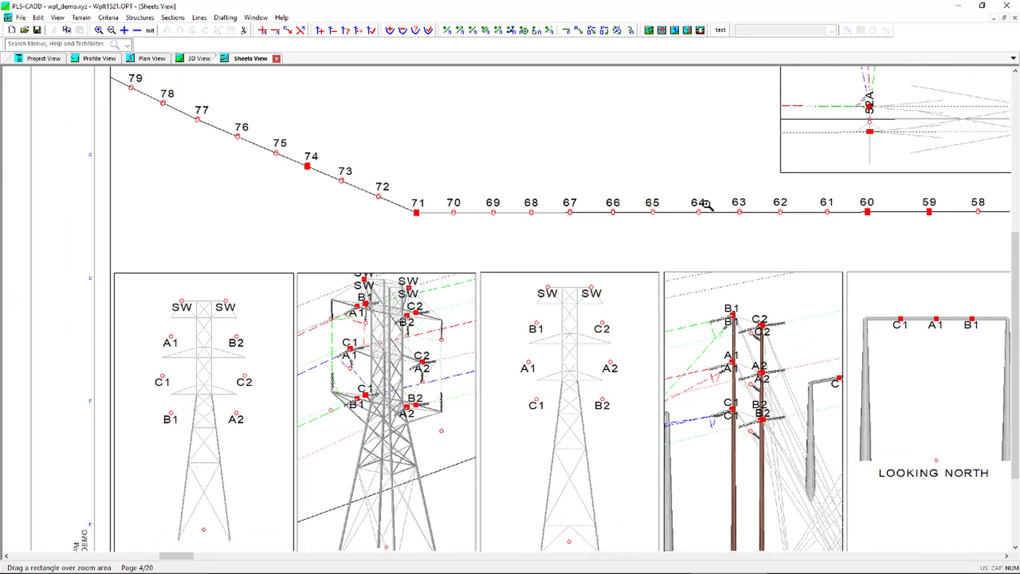
scroll(738, 244, down, 1)
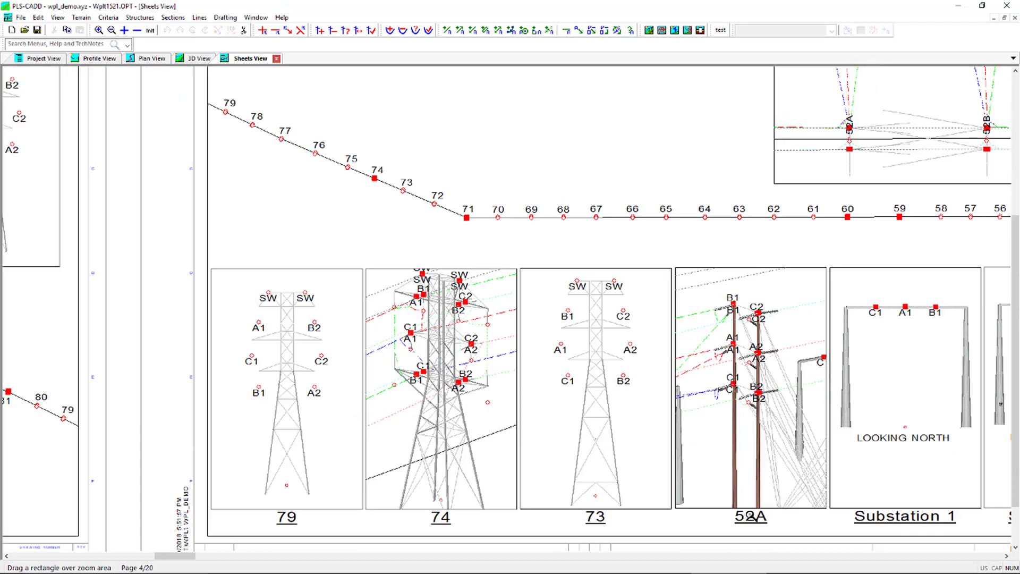
drag(182, 558, 244, 557)
scroll(552, 437, down, 1)
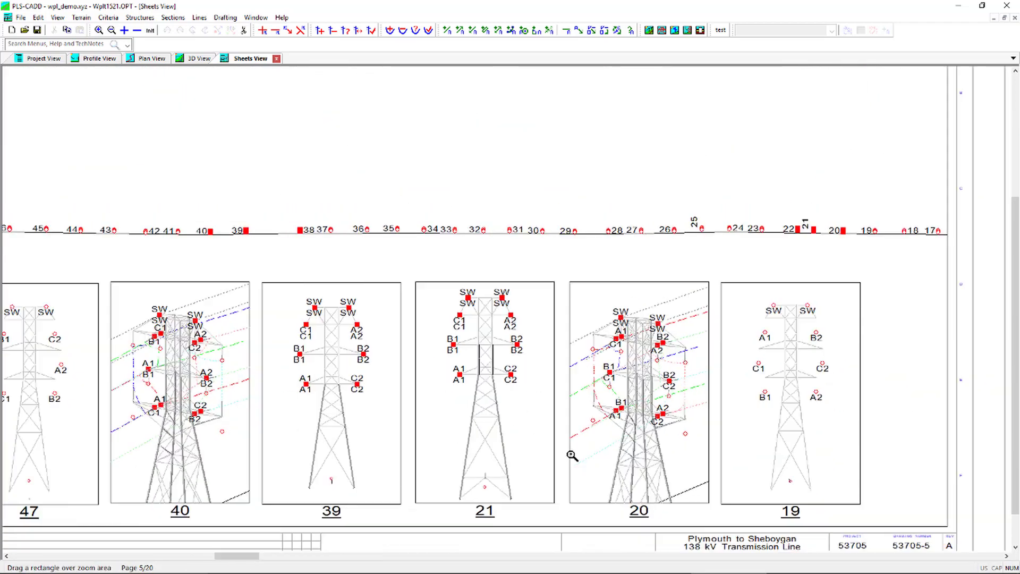